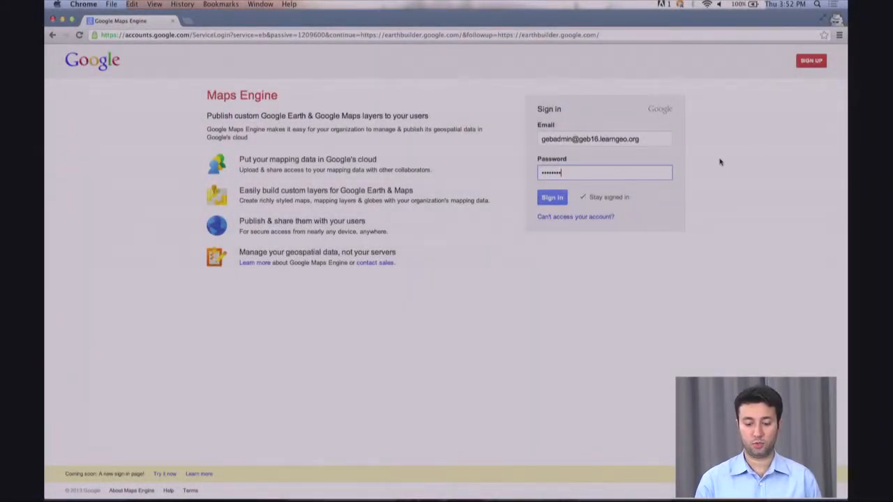
- Sign in to Google Maps Engine with the organisation's entered account credentials
{"action": "left_click", "coordinate": [551, 197]}
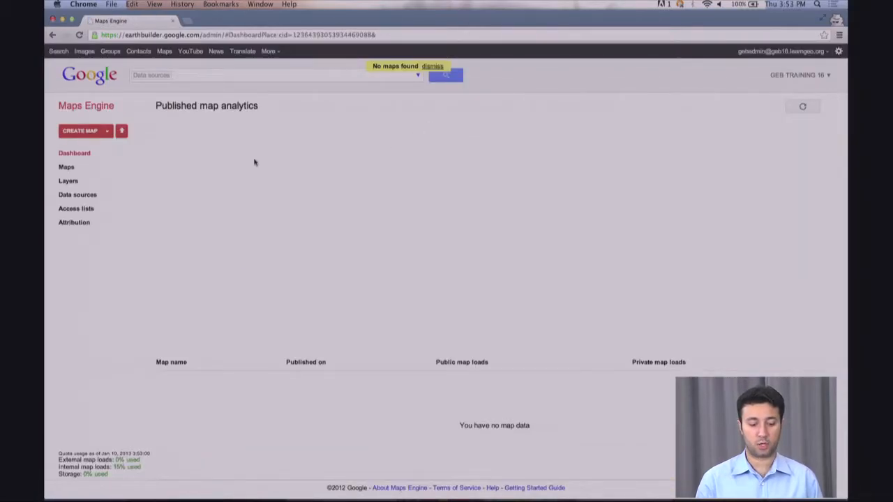
- Start a Vector table source-file upload and browse for the singapore_location files
{"action": "left_click", "coordinate": [121, 133]}
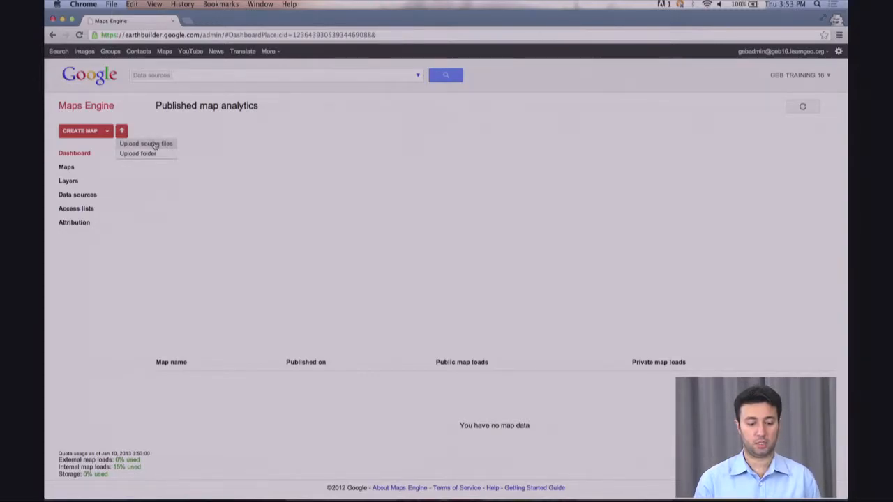
{"action": "left_click", "coordinate": [155, 145]}
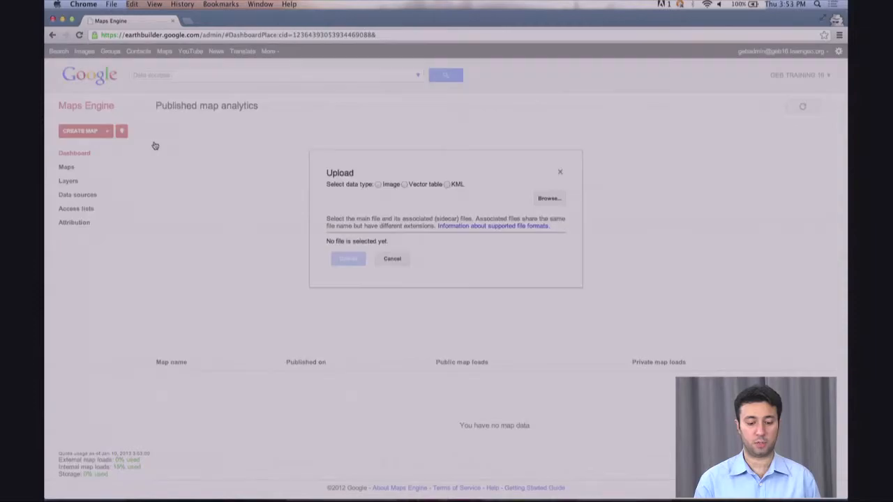
{"action": "left_click", "coordinate": [404, 185]}
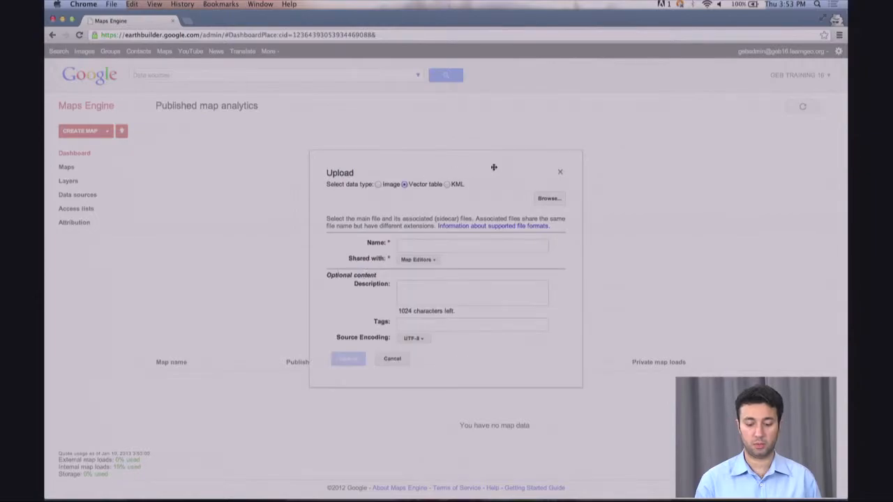
{"action": "left_click", "coordinate": [548, 199]}
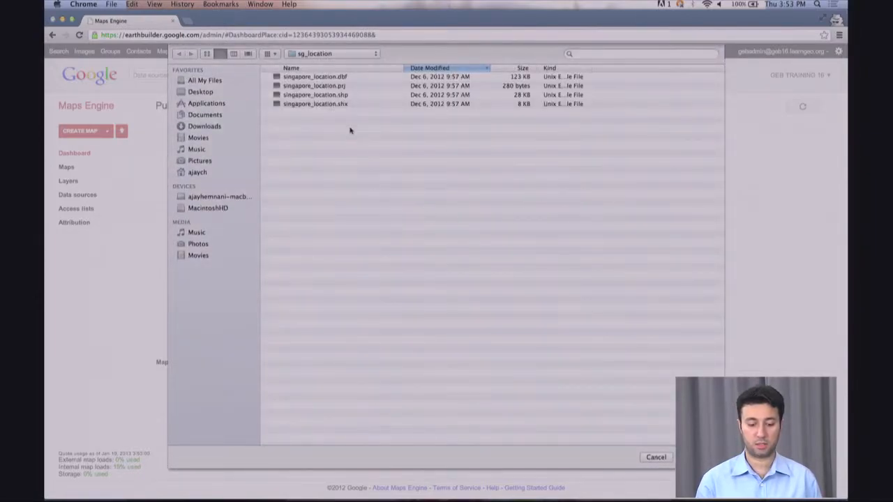
- Attach all four singapore_location files (.dbf, .prj, .shp, .shx) to the upload
{"action": "left_click", "coordinate": [323, 78]}
{"action": "key", "text": "shift+Down"}
{"action": "key", "text": "shift+Down"}
{"action": "key", "text": "shift+Down"}
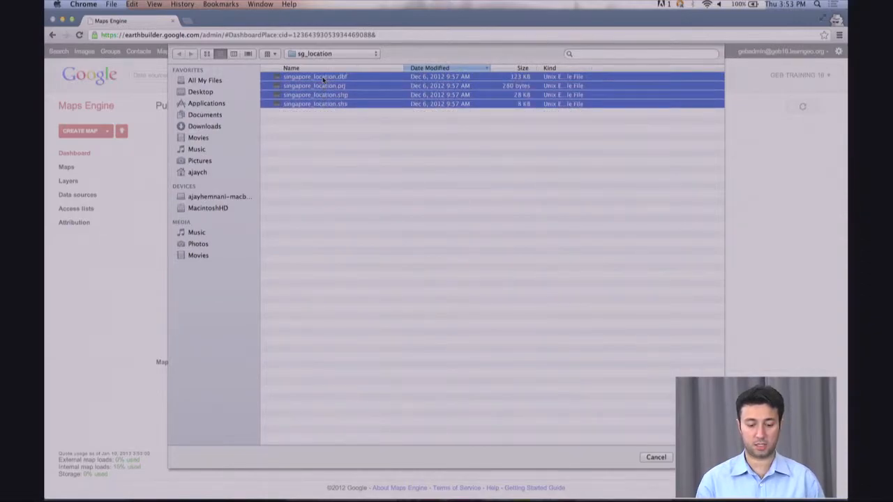
{"action": "key", "text": "Return"}
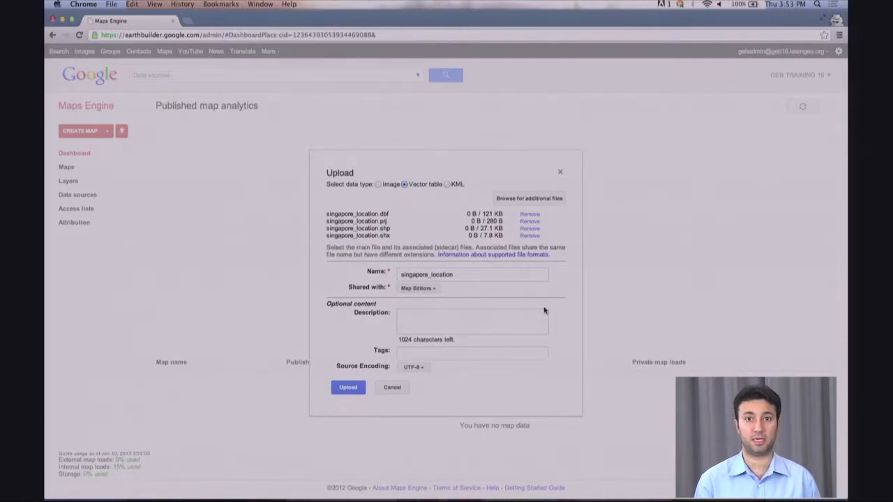
- Rename the upload to demo-1 with the description 'demo-1 singapore dataset'
{"action": "left_click", "coordinate": [464, 275]}
{"action": "key", "text": "super+a"}
{"action": "key", "text": "BackSpace"}
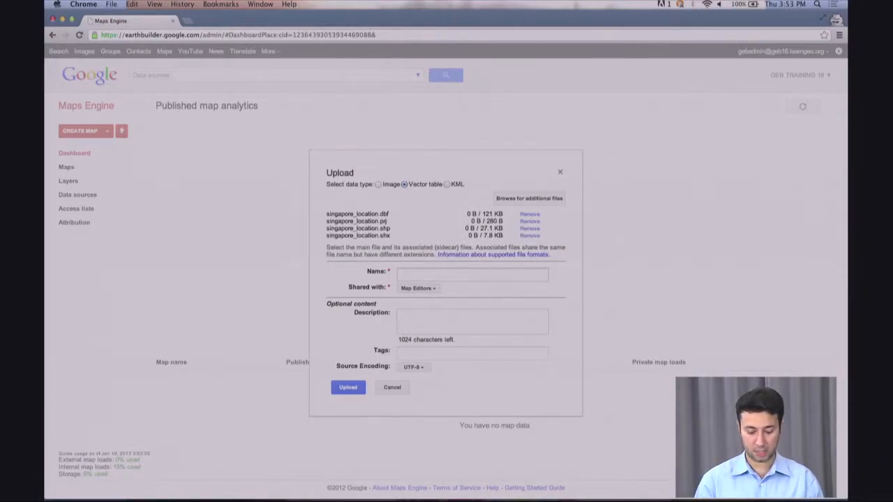
{"action": "type", "text": "demo-1"}
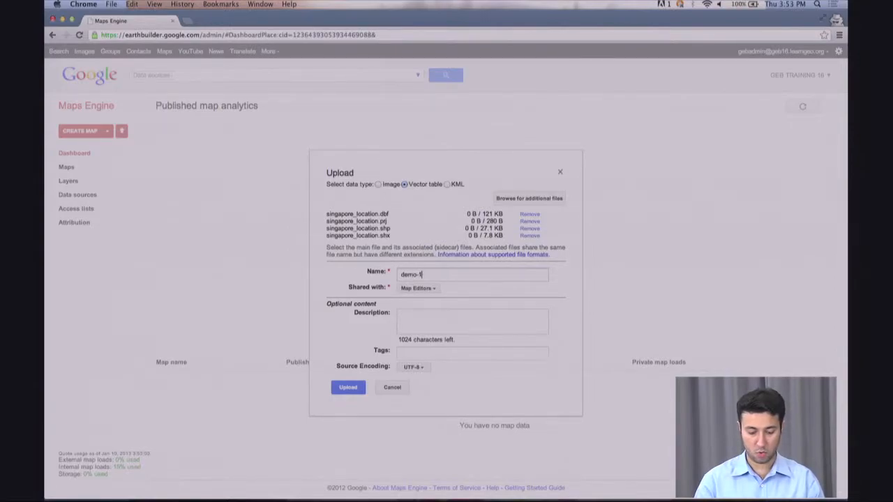
{"action": "left_click", "coordinate": [441, 318]}
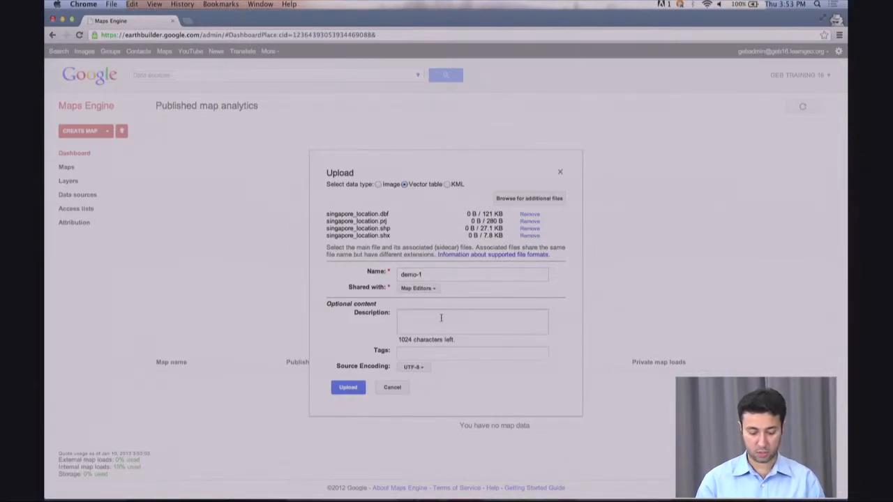
{"action": "type", "text": "demo -1"}
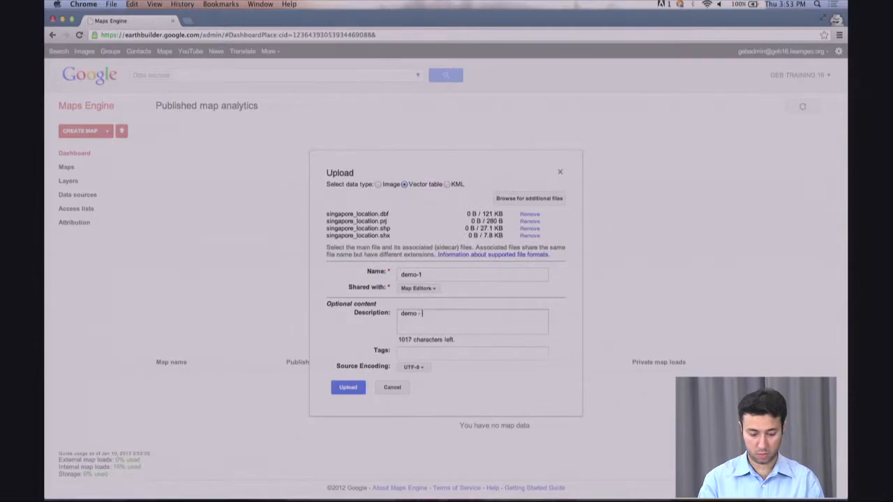
{"action": "key", "text": "BackSpace"}
{"action": "key", "text": "BackSpace"}
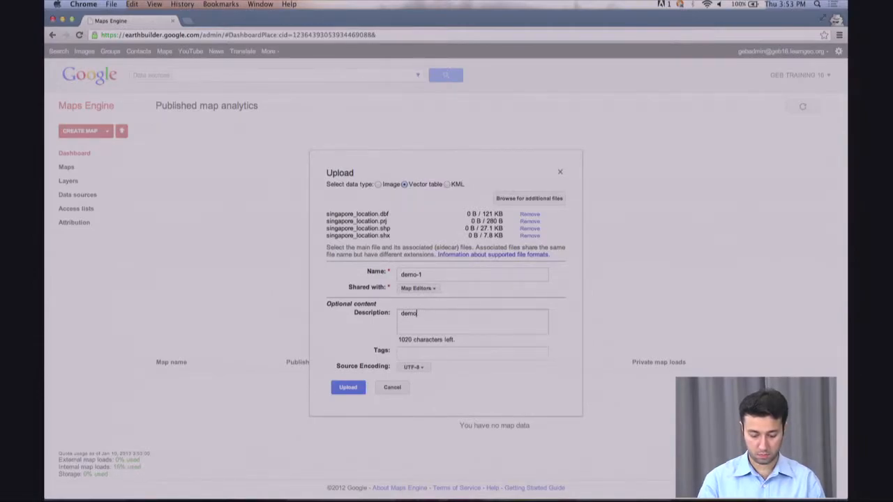
{"action": "type", "text": "si"}
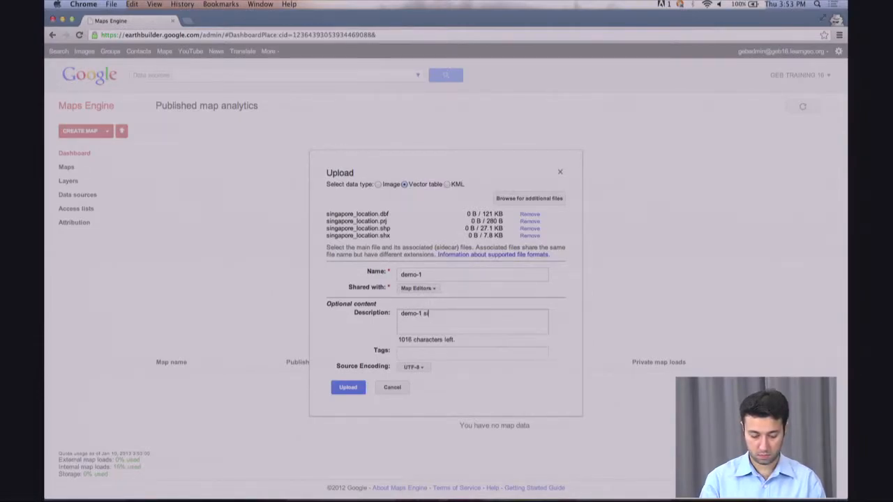
{"action": "type", "text": "ngapore dataset"}
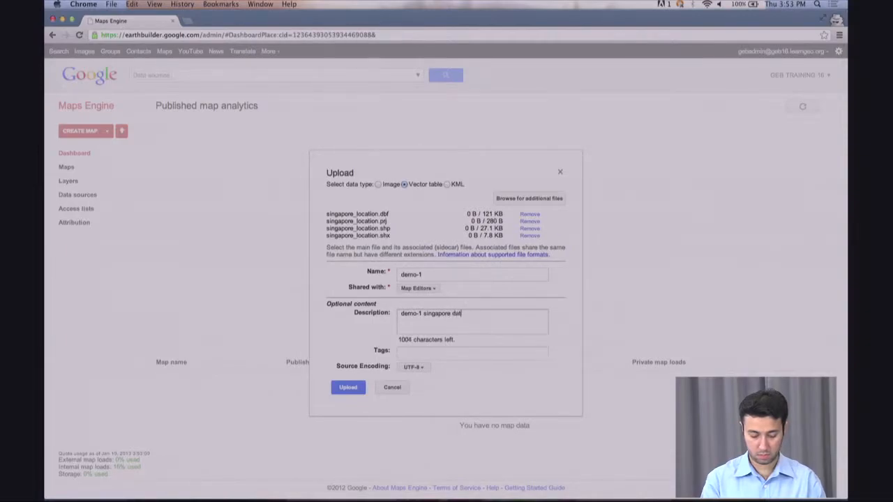
- Tag the upload 'sg demo' and start uploading
{"action": "left_click", "coordinate": [411, 351]}
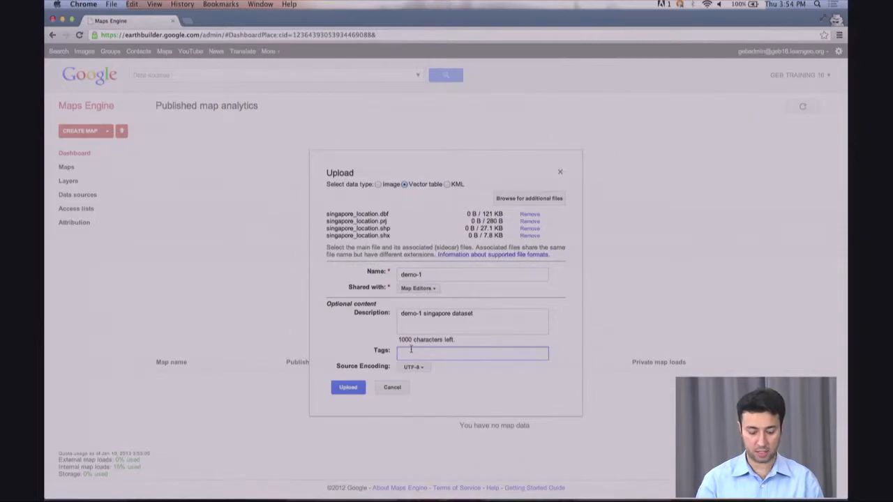
{"action": "type", "text": "sg demo"}
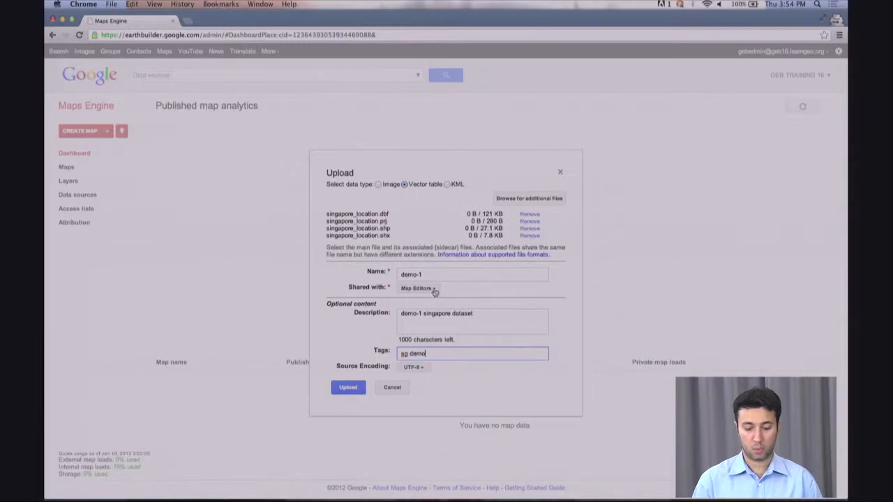
{"action": "left_click", "coordinate": [345, 390]}
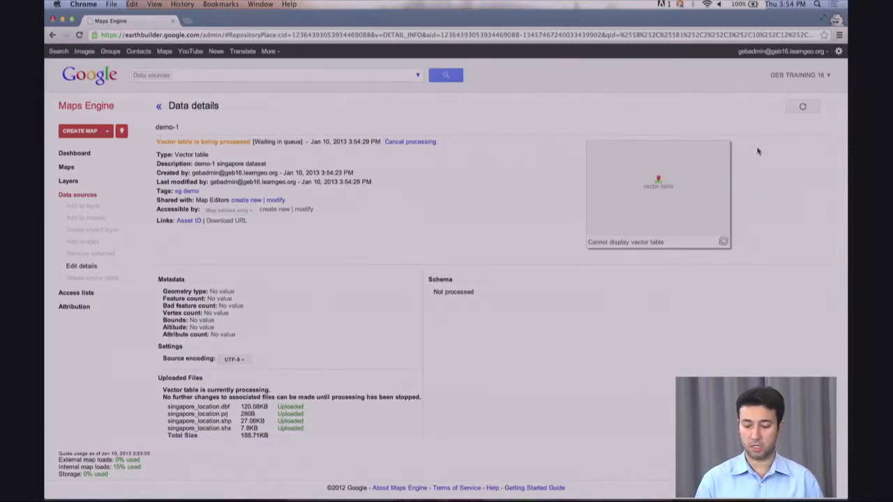
- Refresh until demo-1's vector table is processed, then view its 986 points on the full map
{"action": "left_click", "coordinate": [802, 107]}
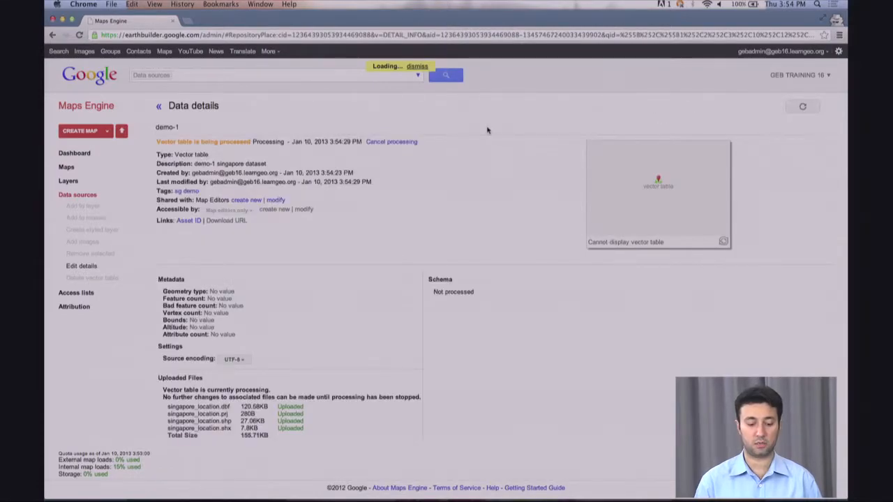
{"action": "left_click", "coordinate": [802, 108]}
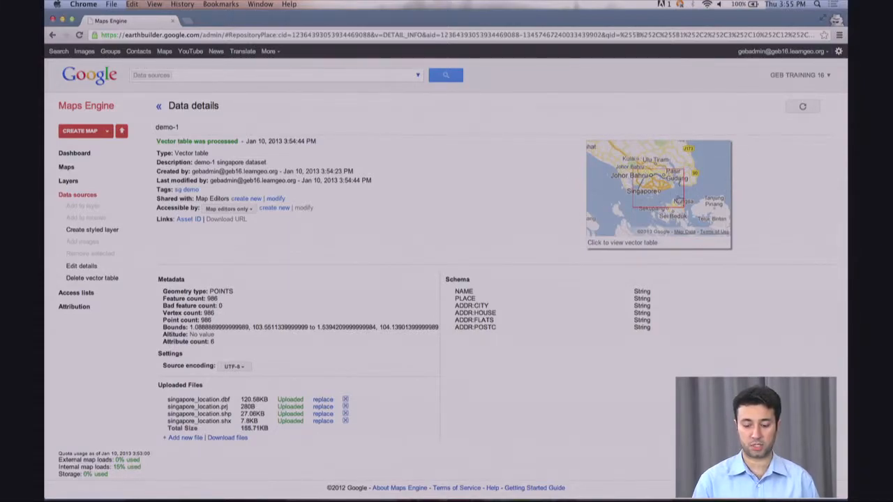
{"action": "left_click", "coordinate": [655, 194]}
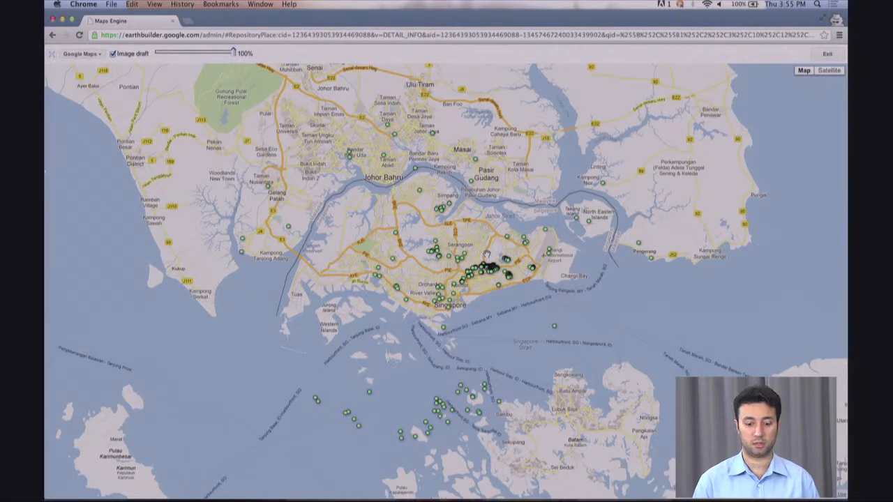
- Exit the full-screen map to return to demo-1's Data details page
{"action": "left_click", "coordinate": [828, 55]}
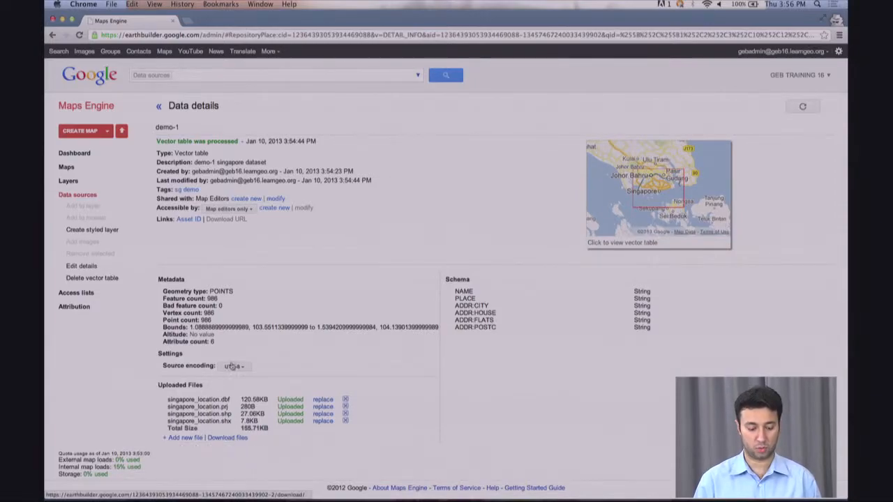
- Download demo-1's uploaded source files as demo-1.zip
{"action": "left_click", "coordinate": [226, 438]}
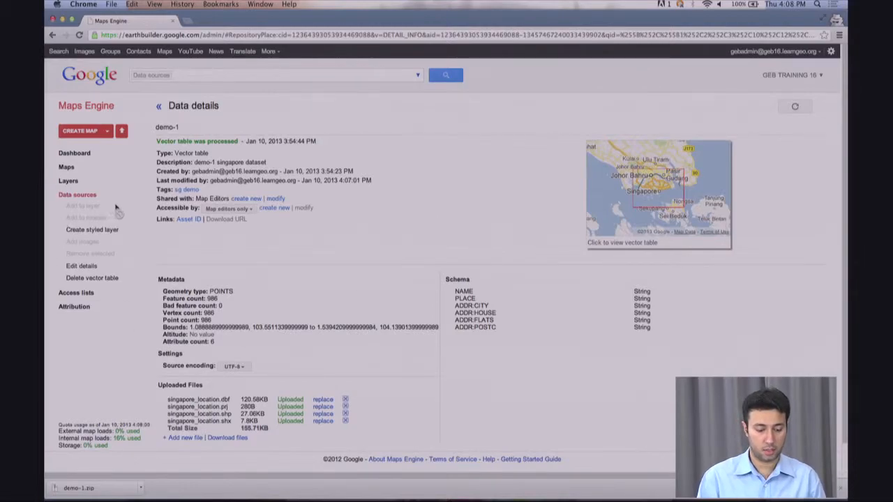
{"action": "left_click", "coordinate": [107, 132]}
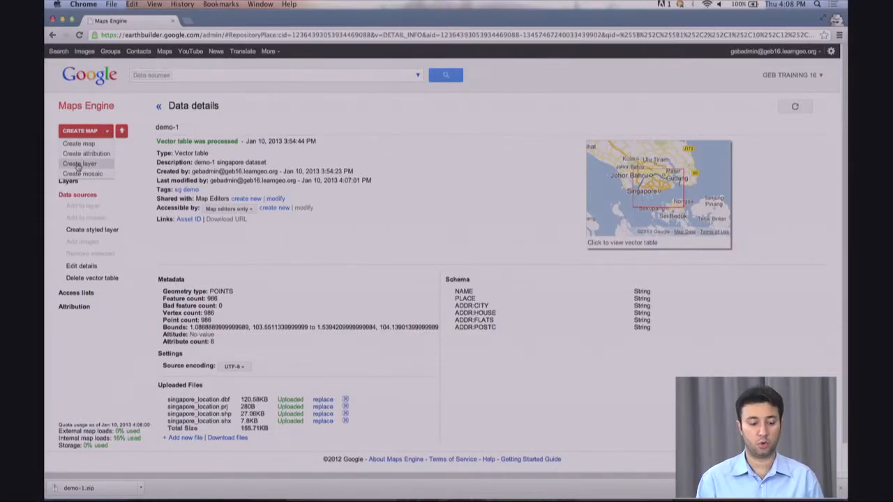
{"action": "left_click", "coordinate": [286, 105]}
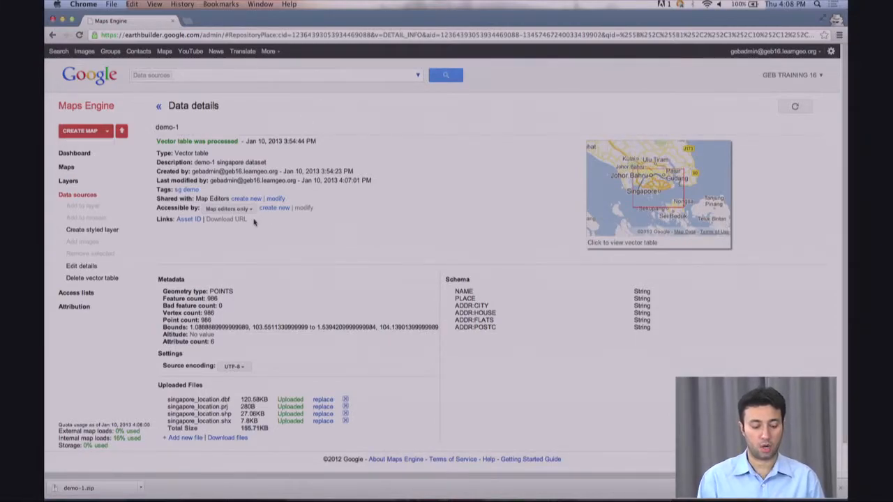
- Create a styled layer from the demo-1 table named demo-1-layer
{"action": "left_click", "coordinate": [104, 231]}
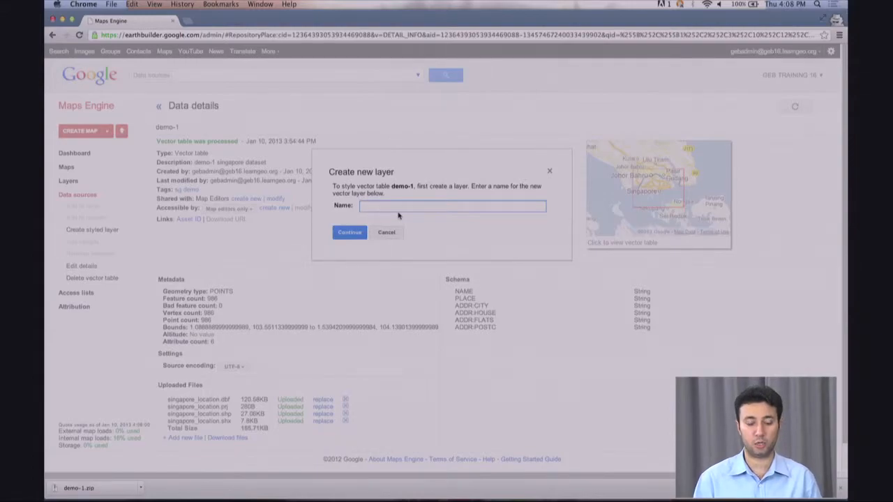
{"action": "type", "text": "demo"}
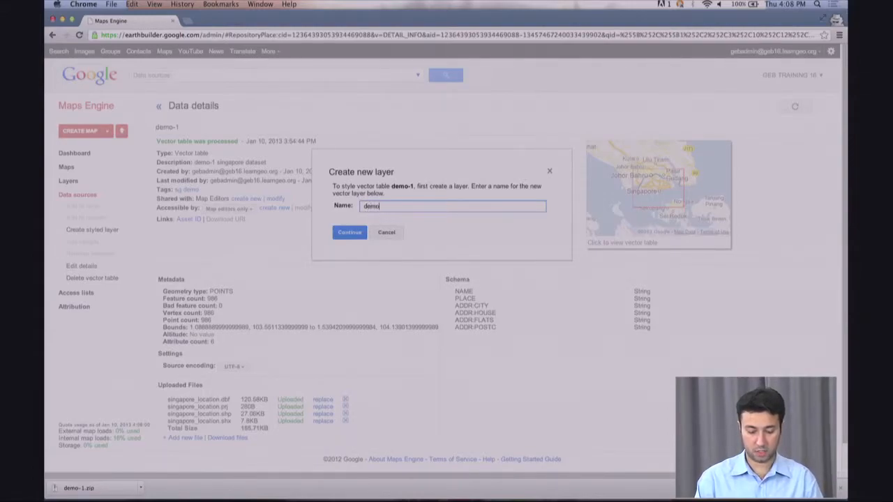
{"action": "type", "text": "-1-layer"}
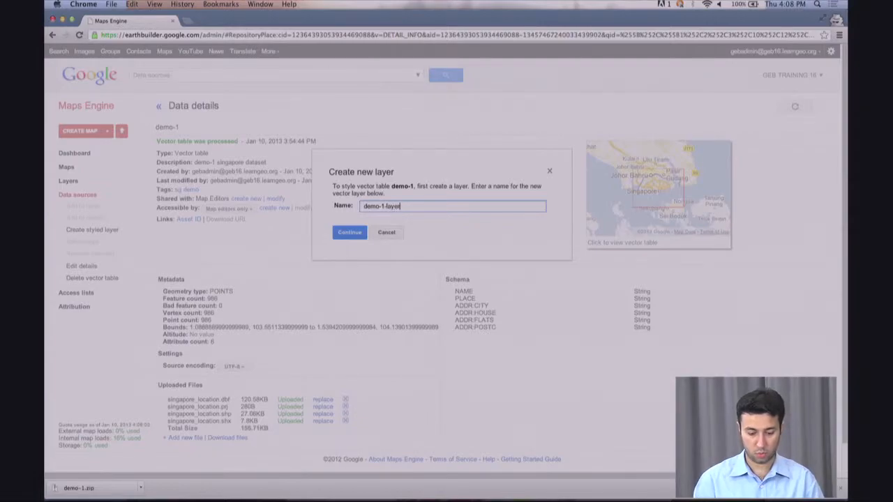
{"action": "left_click", "coordinate": [349, 231]}
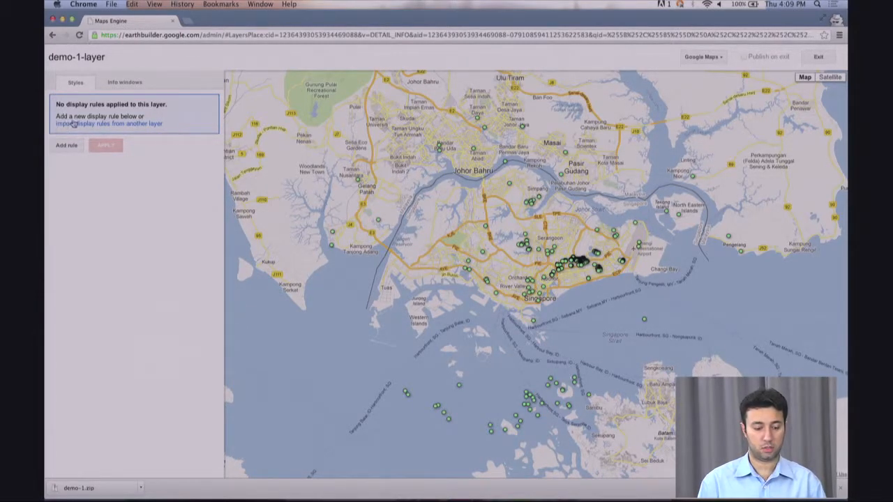
- Add a display rule with maximum zoom lowered to about 10 and bring up its point icon choices
{"action": "left_click", "coordinate": [65, 146]}
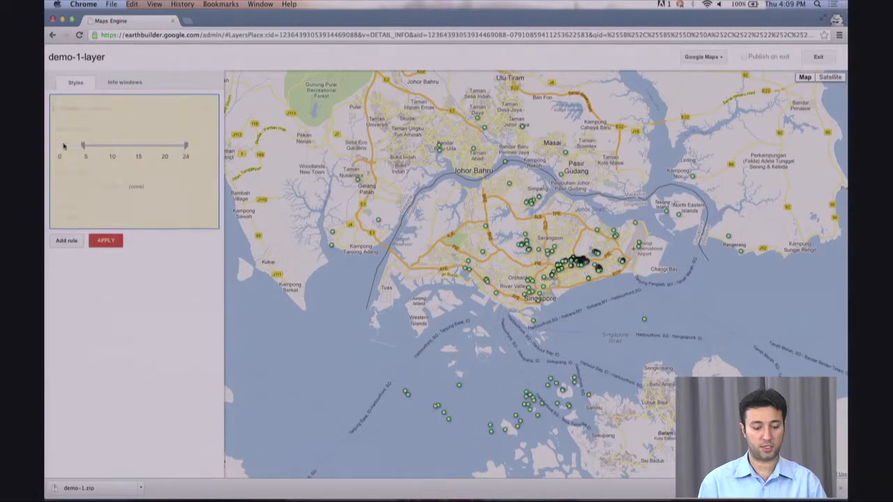
{"action": "left_click", "coordinate": [186, 145]}
{"action": "left_click_drag", "start_coordinate": [185, 145], "coordinate": [112, 145]}
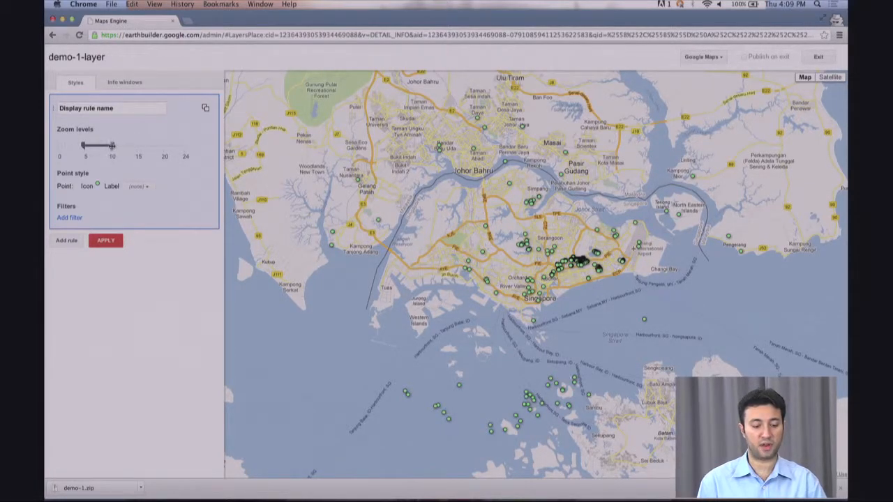
{"action": "left_click", "coordinate": [98, 185]}
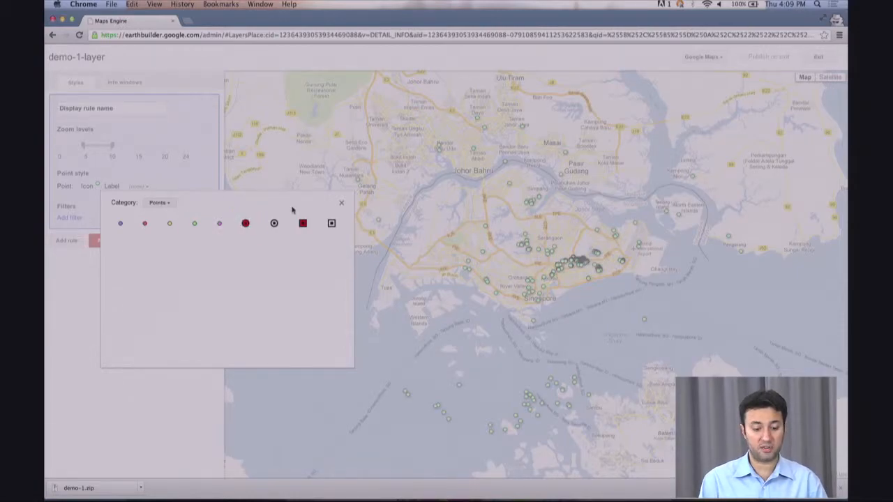
- Compare the Points, Stylized and Placemarks icon categories and choose the red placemark pin
{"action": "left_click", "coordinate": [159, 203]}
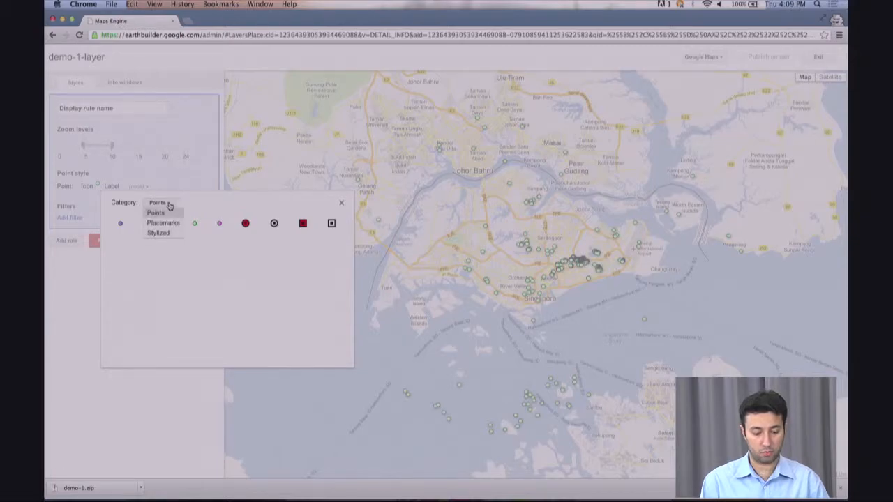
{"action": "left_click", "coordinate": [178, 223]}
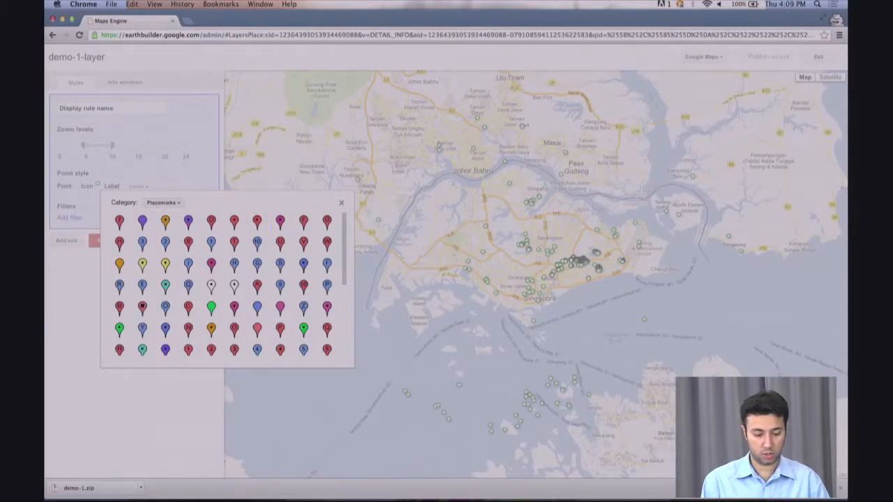
{"action": "left_click", "coordinate": [160, 203]}
{"action": "left_click", "coordinate": [157, 217]}
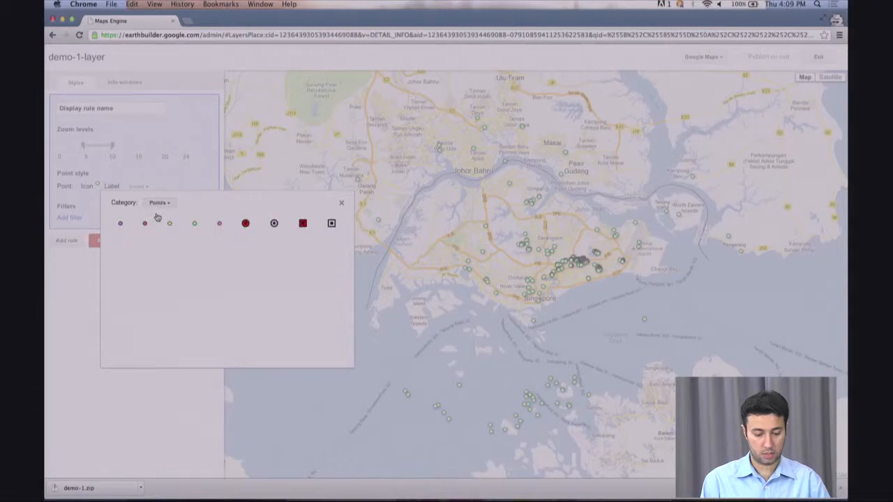
{"action": "left_click", "coordinate": [170, 203]}
{"action": "left_click", "coordinate": [166, 234]}
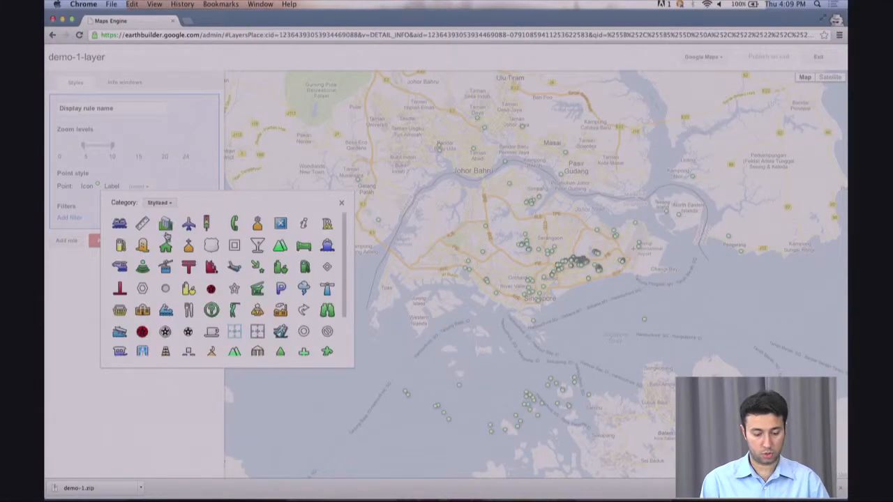
{"action": "left_click", "coordinate": [163, 203]}
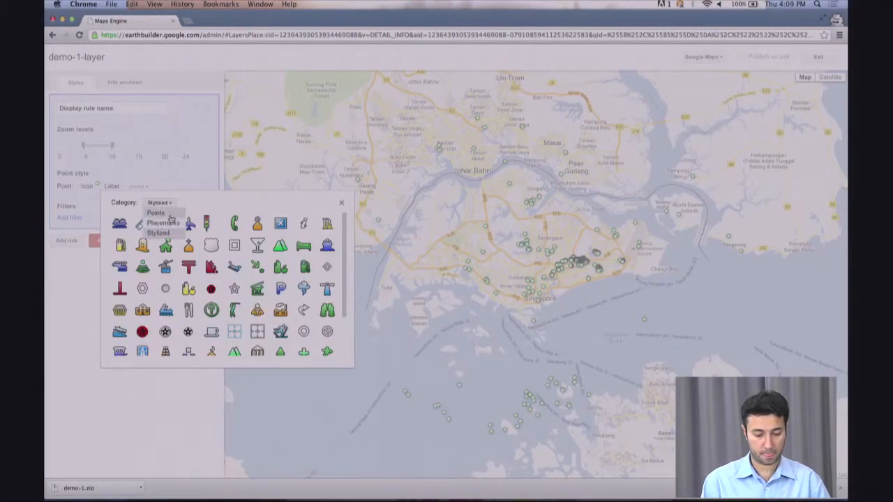
{"action": "left_click", "coordinate": [168, 223]}
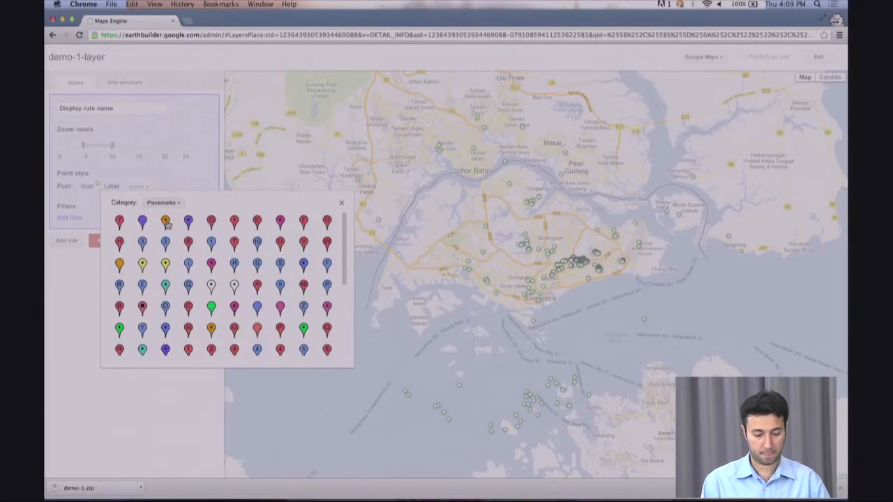
{"action": "left_click", "coordinate": [119, 220]}
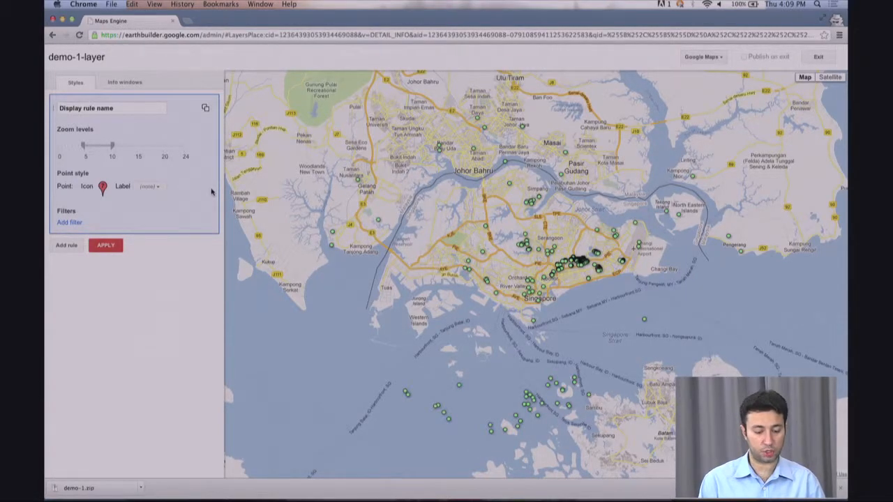
- Add a filter to the display rule so only features with PLACE equals locality show
{"action": "left_click", "coordinate": [70, 224]}
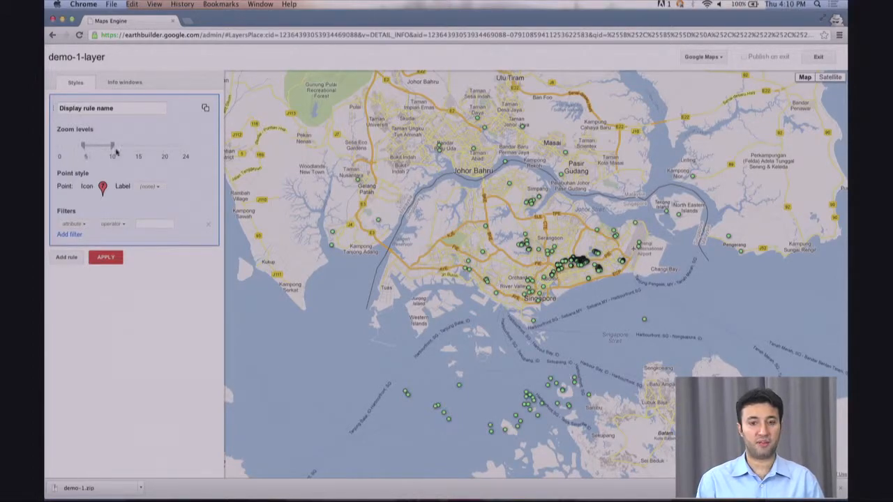
{"action": "left_click", "coordinate": [84, 224]}
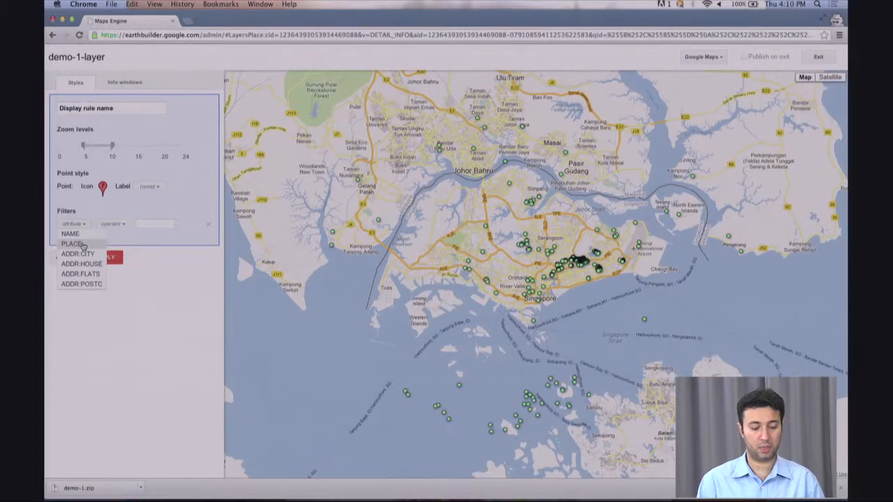
{"action": "left_click", "coordinate": [82, 244]}
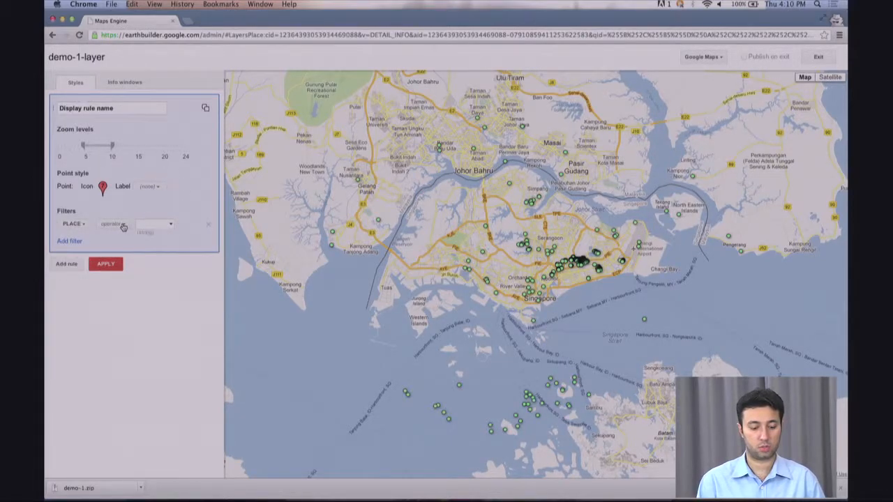
{"action": "left_click", "coordinate": [122, 226]}
{"action": "left_click", "coordinate": [118, 268]}
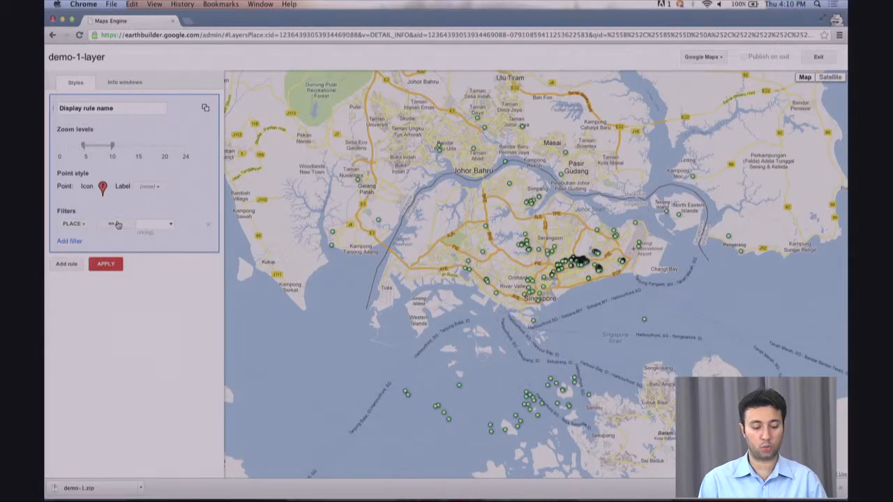
{"action": "left_click", "coordinate": [169, 226]}
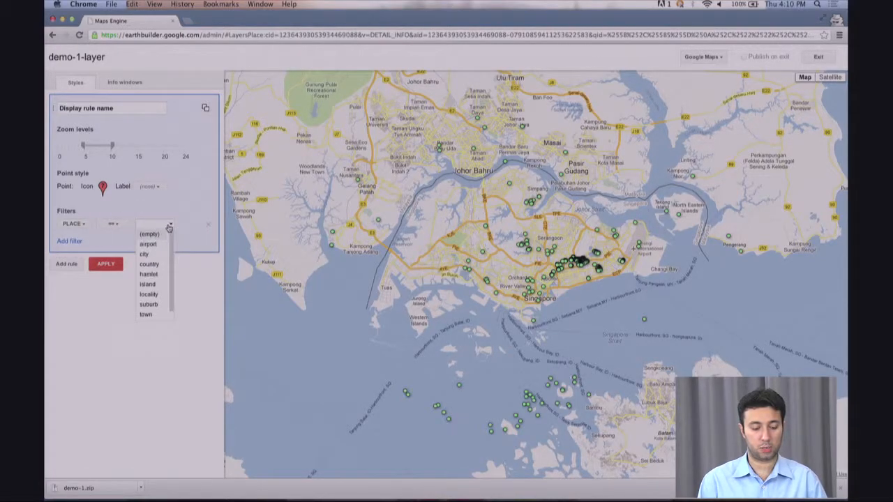
{"action": "left_click", "coordinate": [149, 294]}
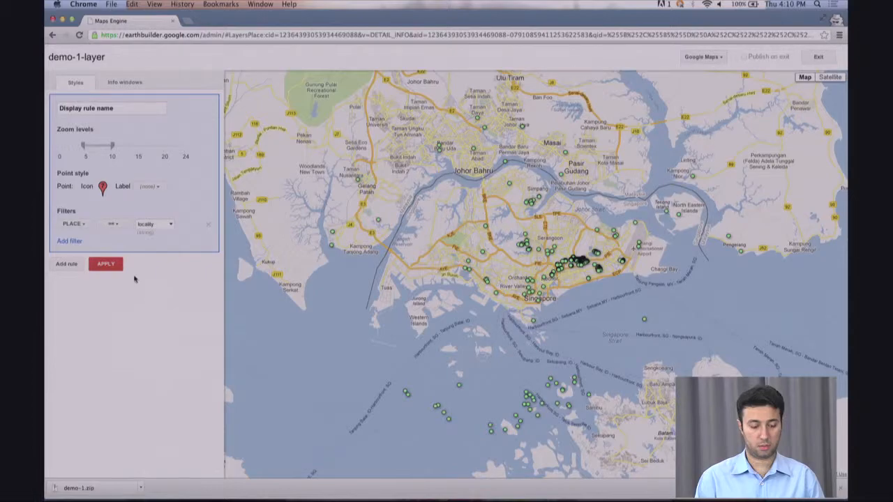
- Apply the filtered rule and zoom out to see the five red locality pins around Singapore
{"action": "left_click", "coordinate": [103, 265]}
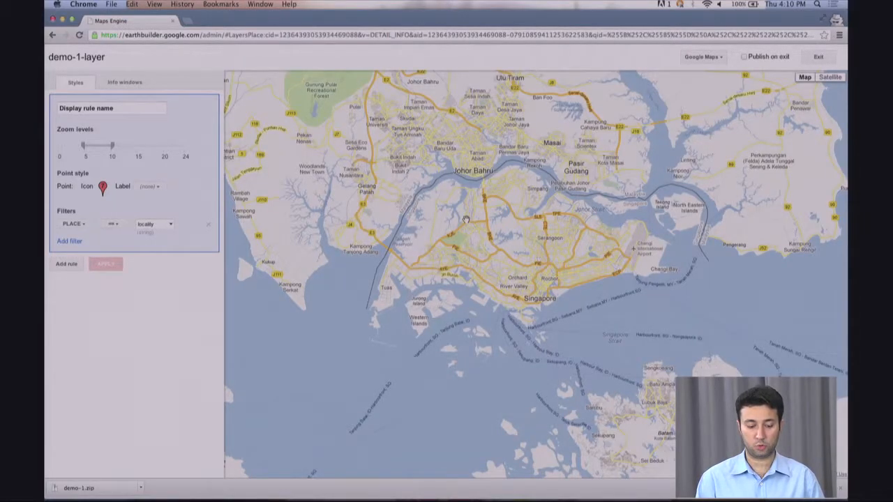
{"action": "scroll", "coordinate": [466, 219], "scroll_direction": "up", "scroll_amount": 1}
{"action": "scroll", "coordinate": [466, 219], "scroll_direction": "down", "scroll_amount": 2}
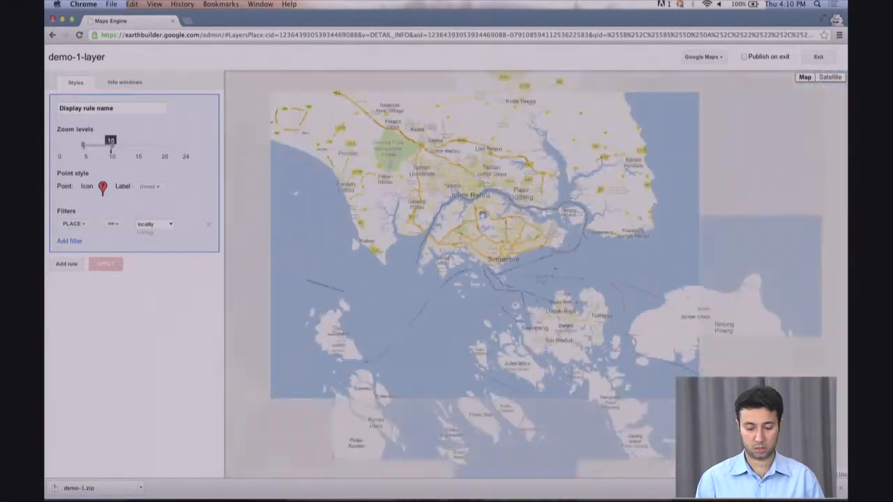
{"action": "left_click_drag", "start_coordinate": [529, 180], "coordinate": [528, 207]}
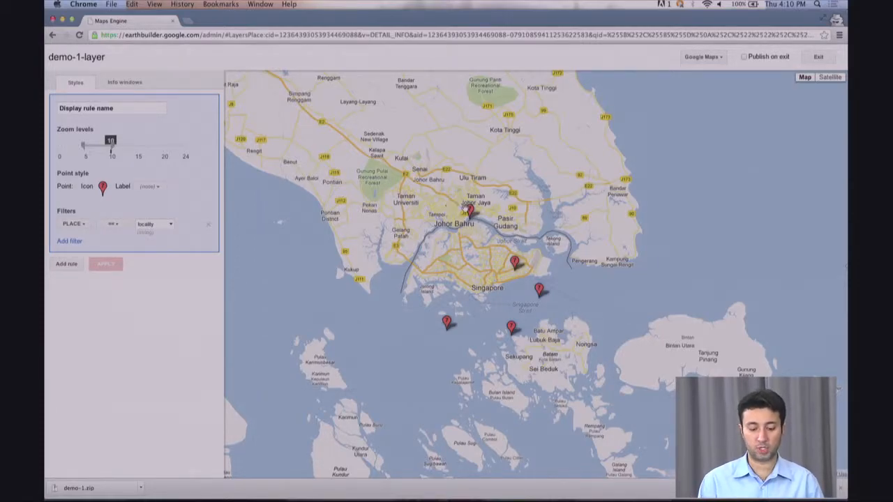
{"action": "scroll", "coordinate": [392, 205], "scroll_direction": "down", "scroll_amount": 1}
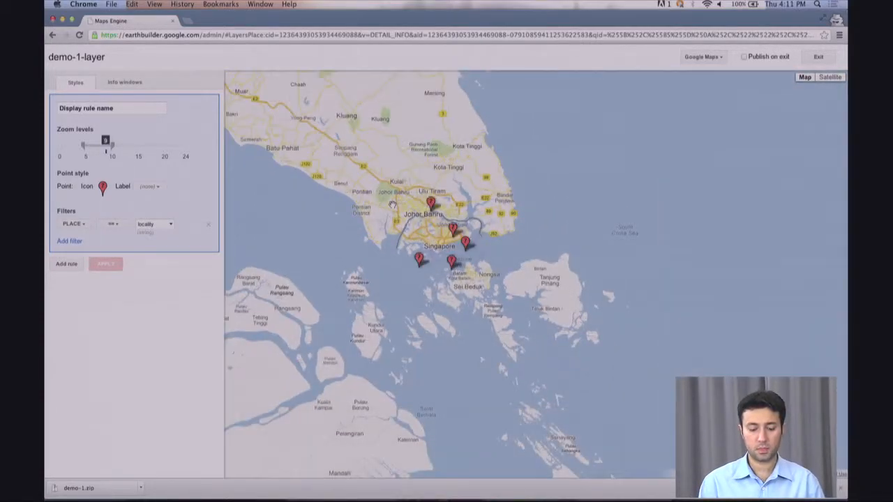
{"action": "left_click_drag", "start_coordinate": [495, 218], "coordinate": [523, 261]}
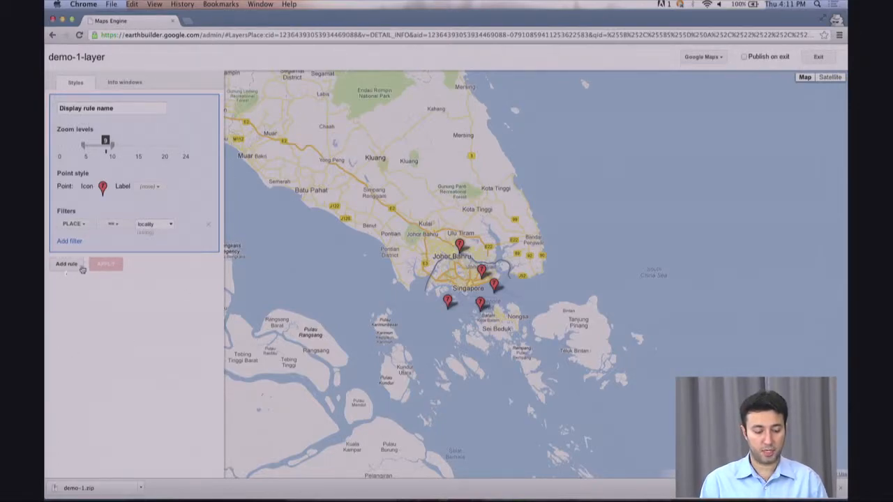
- Add a second rule for zoom levels 12–24 that draws places as the green stylized house icon
{"action": "left_click", "coordinate": [65, 264]}
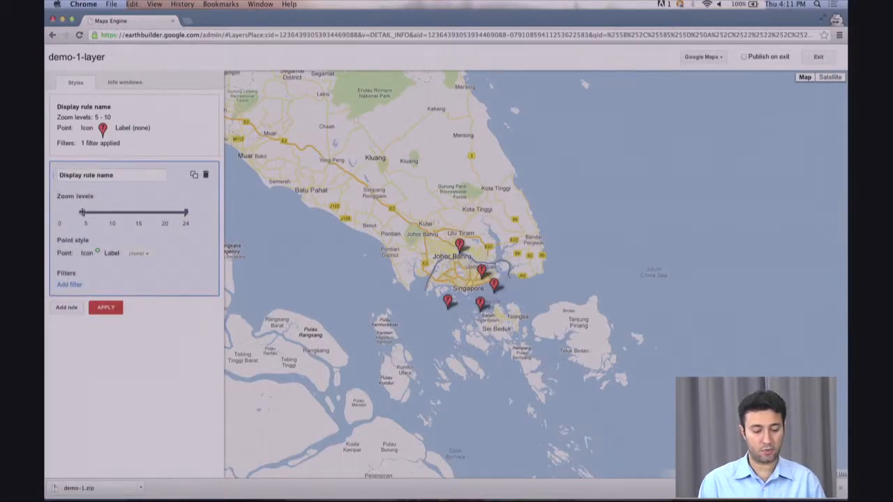
{"action": "left_click_drag", "start_coordinate": [82, 213], "coordinate": [118, 212]}
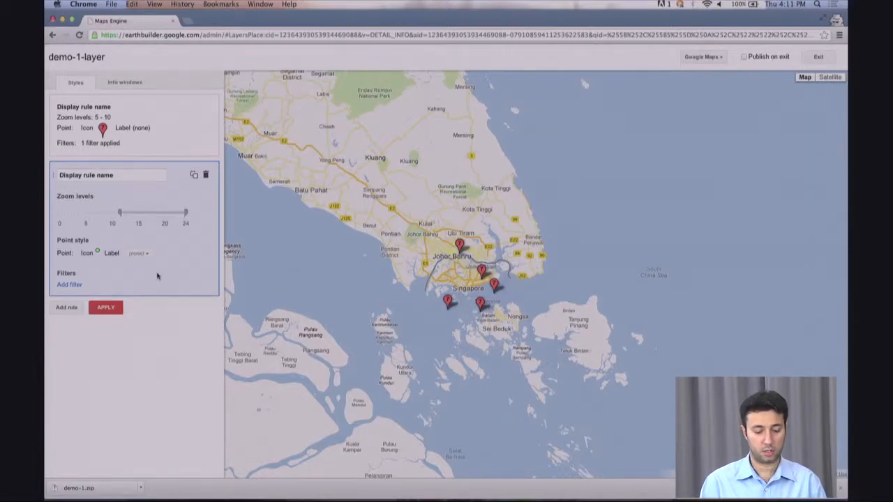
{"action": "left_click", "coordinate": [98, 252]}
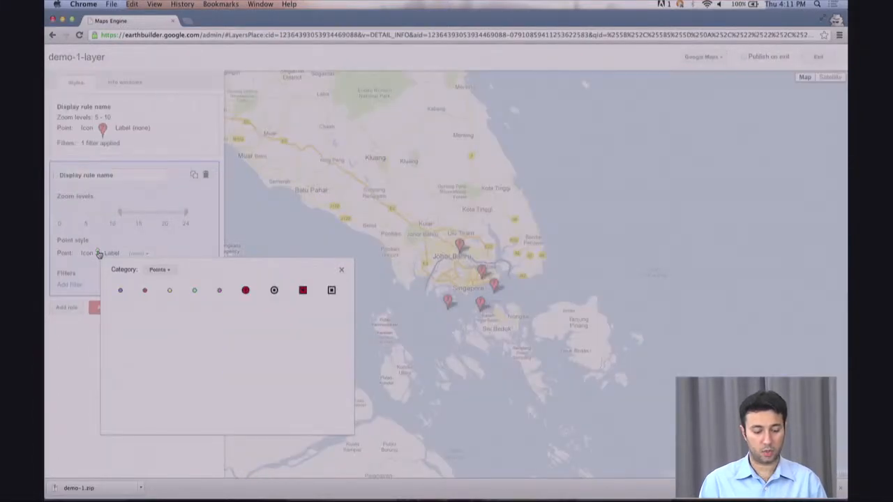
{"action": "left_click", "coordinate": [168, 272]}
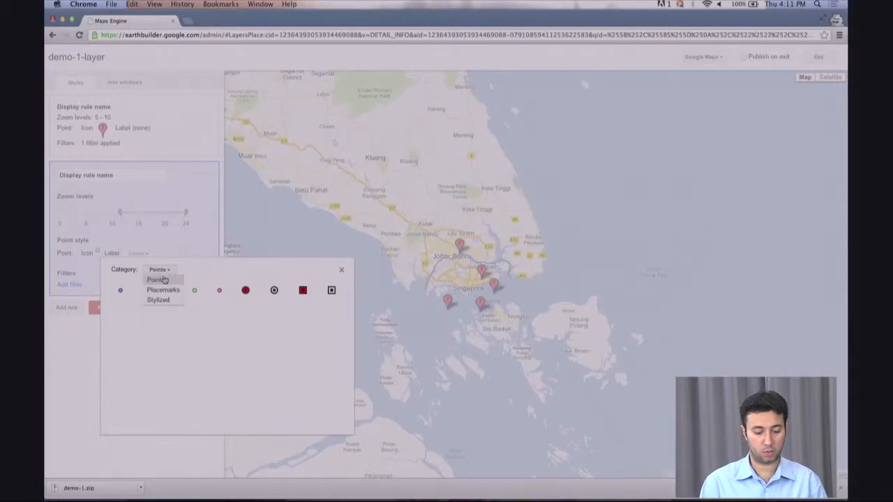
{"action": "left_click", "coordinate": [162, 300]}
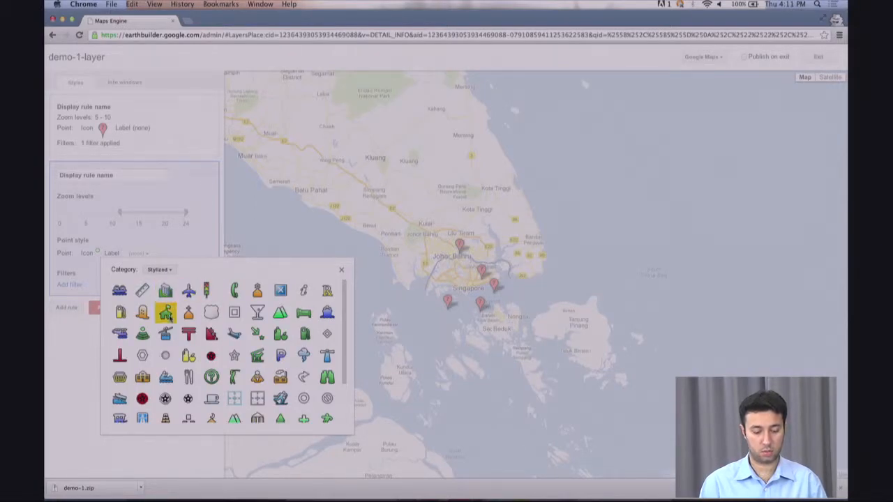
{"action": "left_click", "coordinate": [166, 314]}
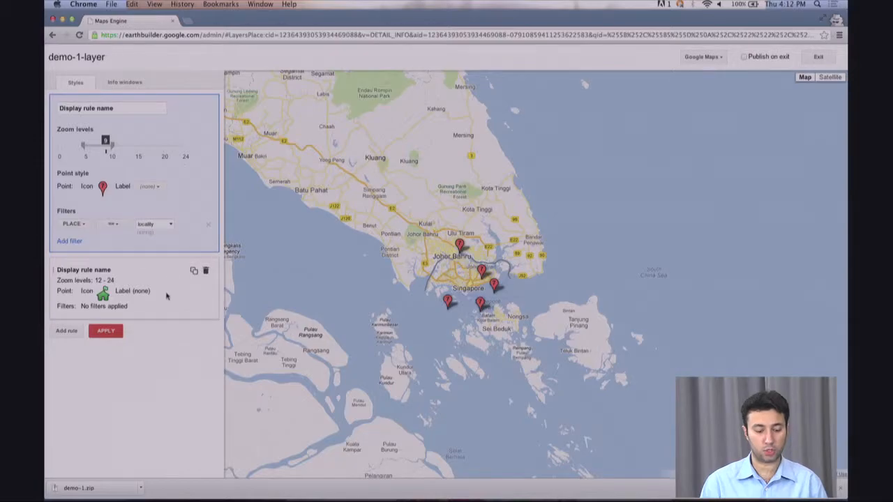
- Lower the green-house rule's starting zoom to 11 and apply both display rules
{"action": "left_click", "coordinate": [150, 300]}
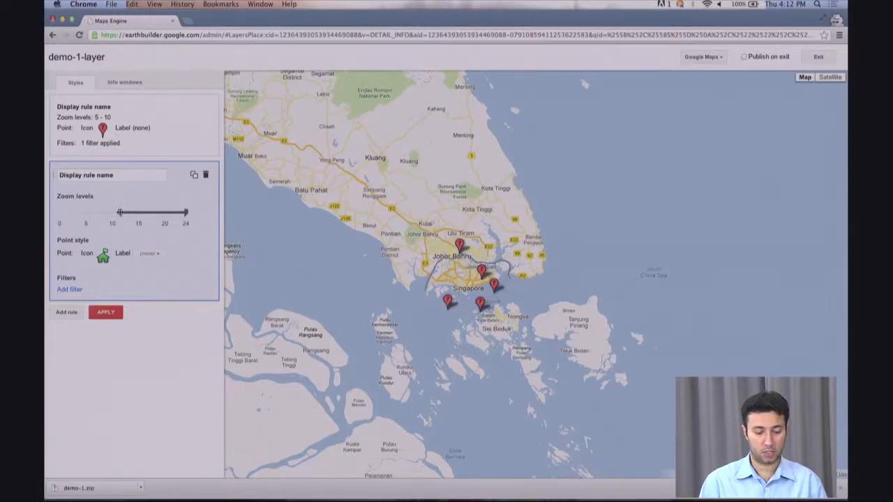
{"action": "left_click", "coordinate": [157, 128]}
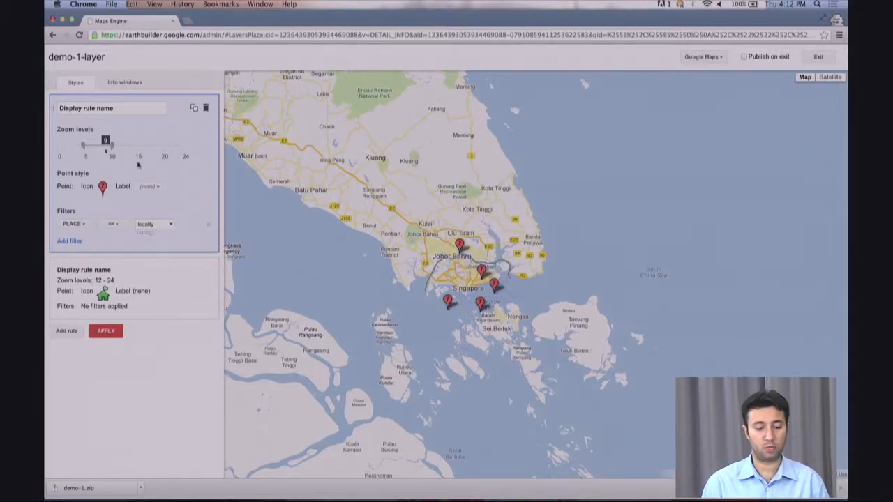
{"action": "left_click", "coordinate": [189, 271]}
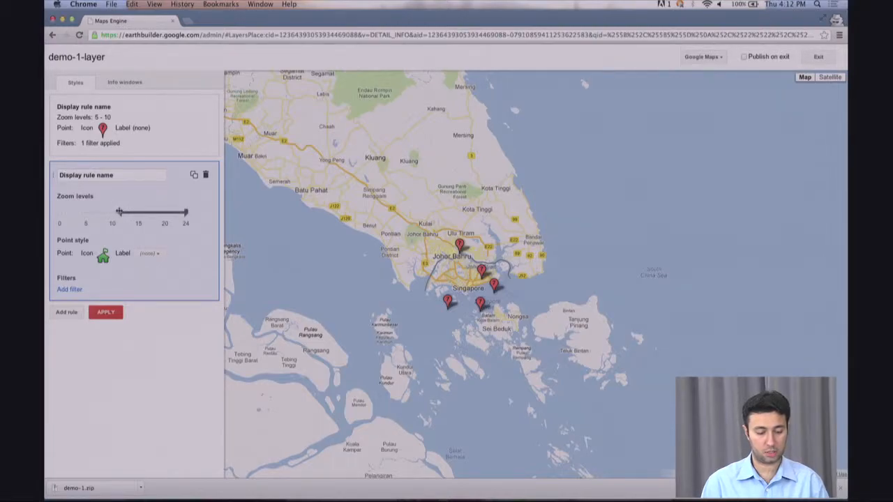
{"action": "left_click_drag", "start_coordinate": [119, 212], "coordinate": [116, 212]}
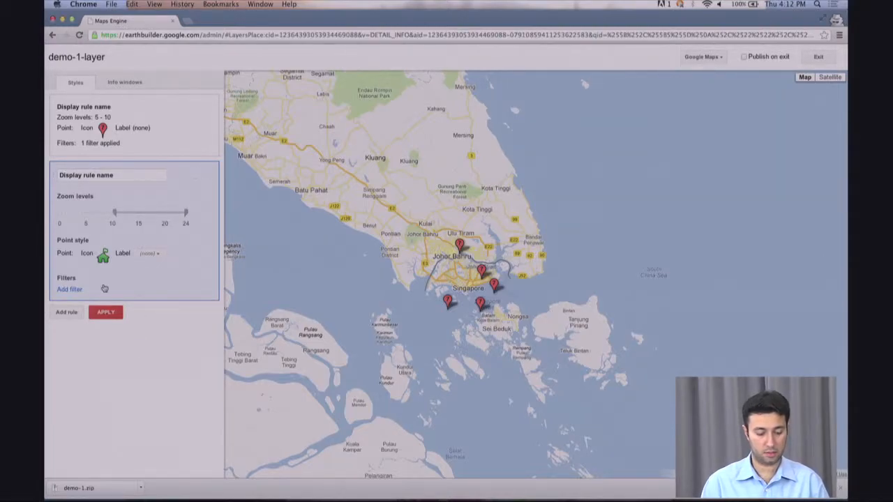
{"action": "left_click", "coordinate": [173, 139]}
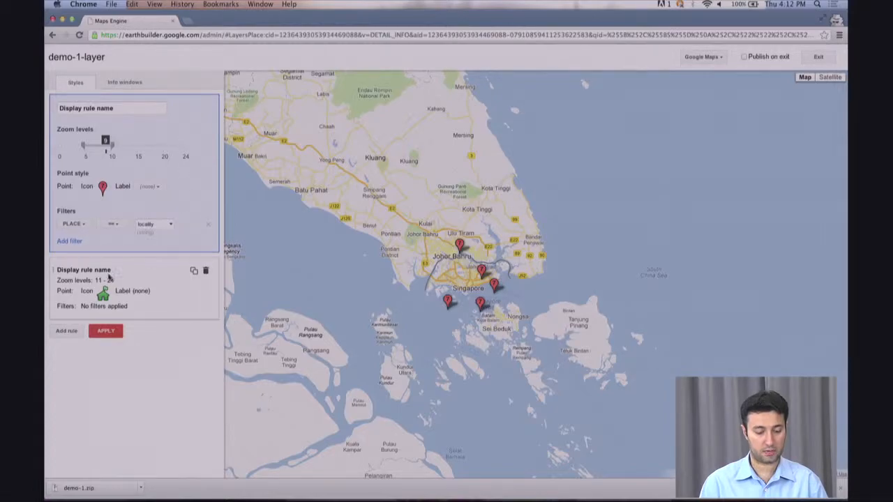
{"action": "left_click", "coordinate": [105, 333]}
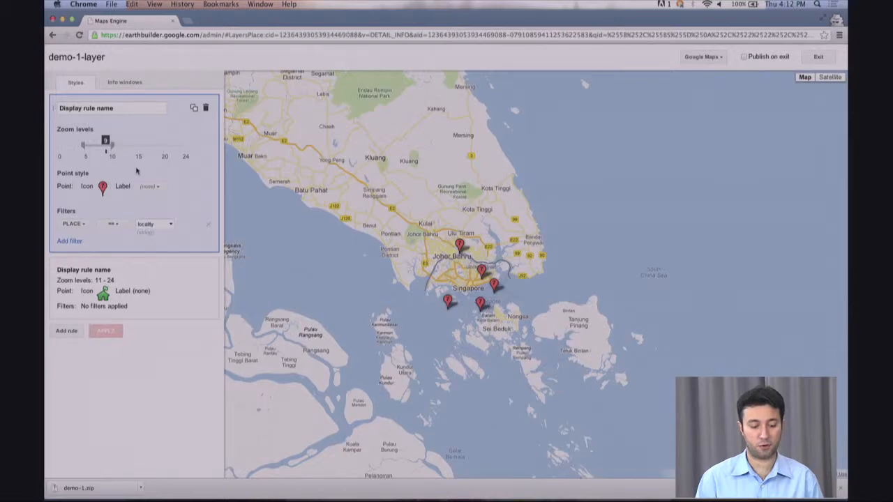
- Zoom and pan around Singapore, comparing red pins far out with green house icons up close
{"action": "left_click_drag", "start_coordinate": [512, 255], "coordinate": [548, 269]}
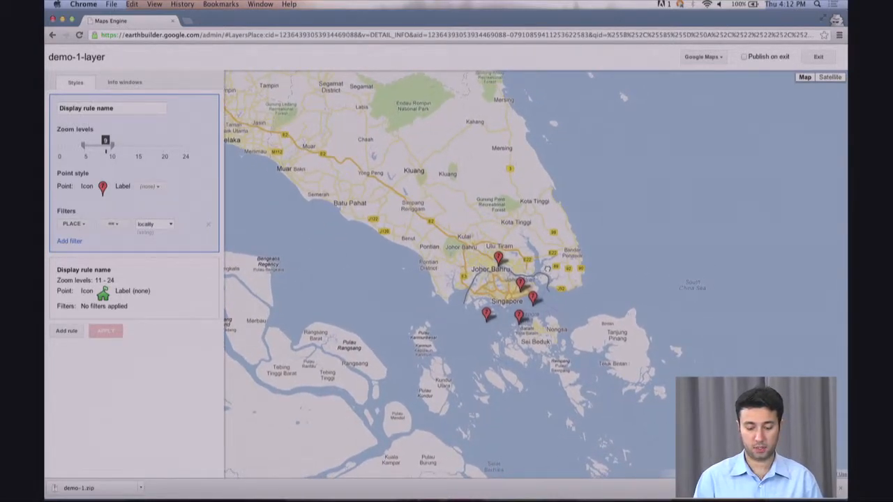
{"action": "scroll", "coordinate": [490, 315], "scroll_direction": "up", "scroll_amount": 2}
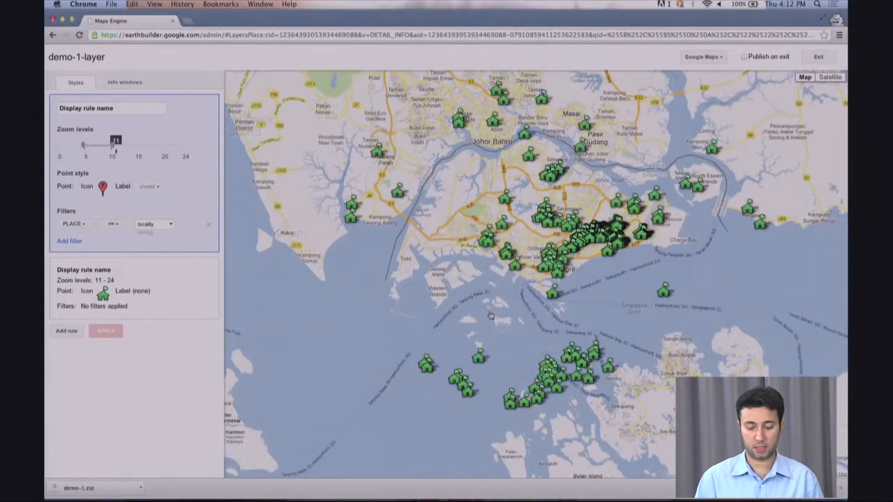
{"action": "left_click_drag", "start_coordinate": [612, 219], "coordinate": [595, 263]}
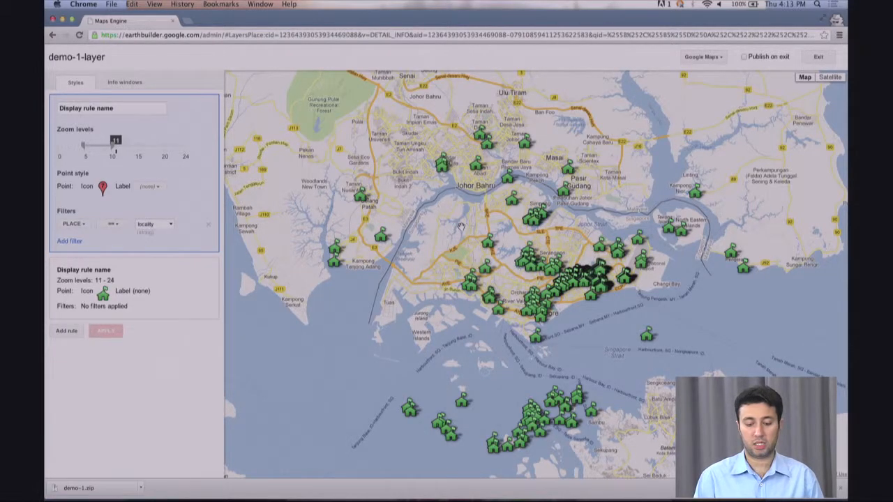
{"action": "left_click_drag", "start_coordinate": [560, 144], "coordinate": [542, 180]}
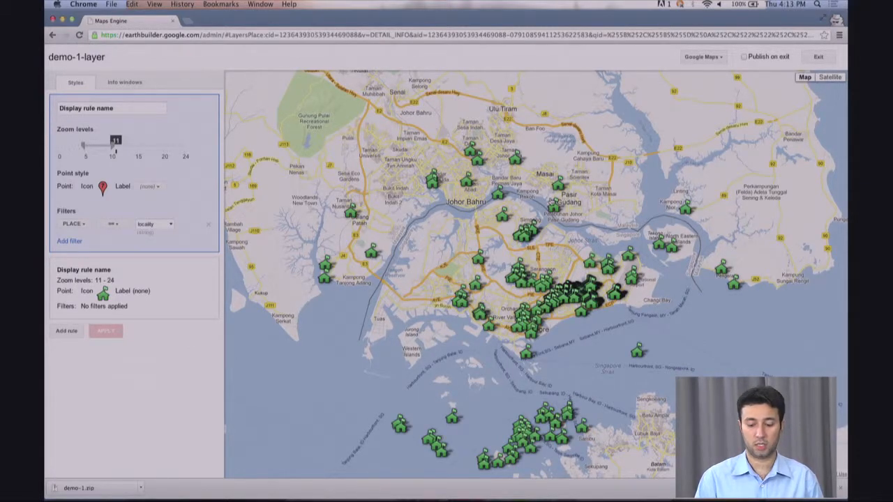
{"action": "scroll", "coordinate": [550, 201], "scroll_direction": "down", "scroll_amount": 3}
{"action": "left_click_drag", "start_coordinate": [607, 186], "coordinate": [524, 225]}
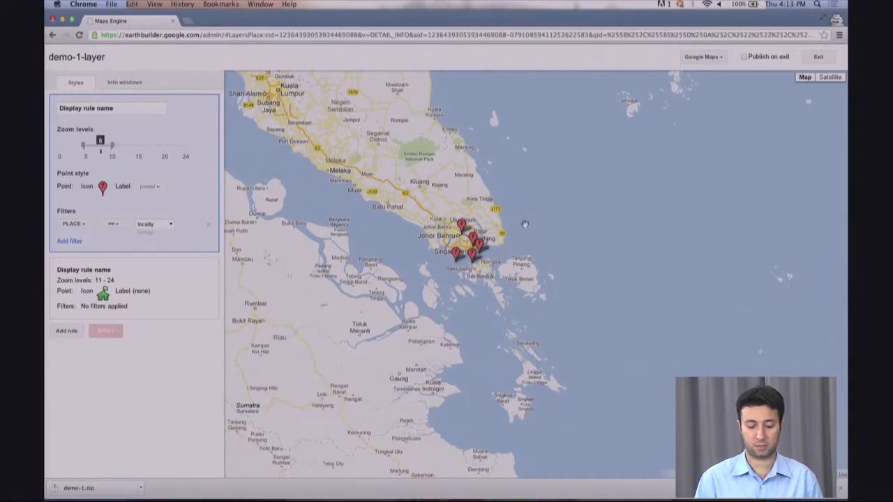
{"action": "scroll", "coordinate": [517, 219], "scroll_direction": "up", "scroll_amount": 2}
{"action": "left_click_drag", "start_coordinate": [423, 244], "coordinate": [591, 207]}
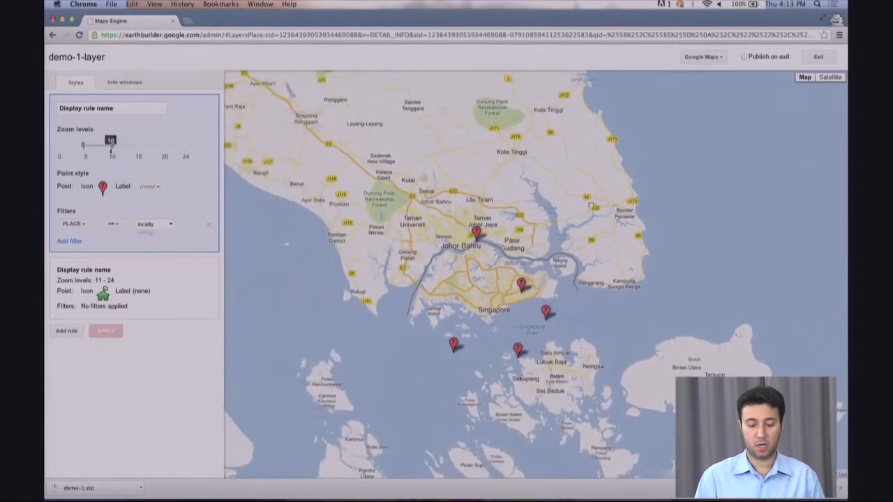
{"action": "scroll", "coordinate": [491, 237], "scroll_direction": "down", "scroll_amount": 1}
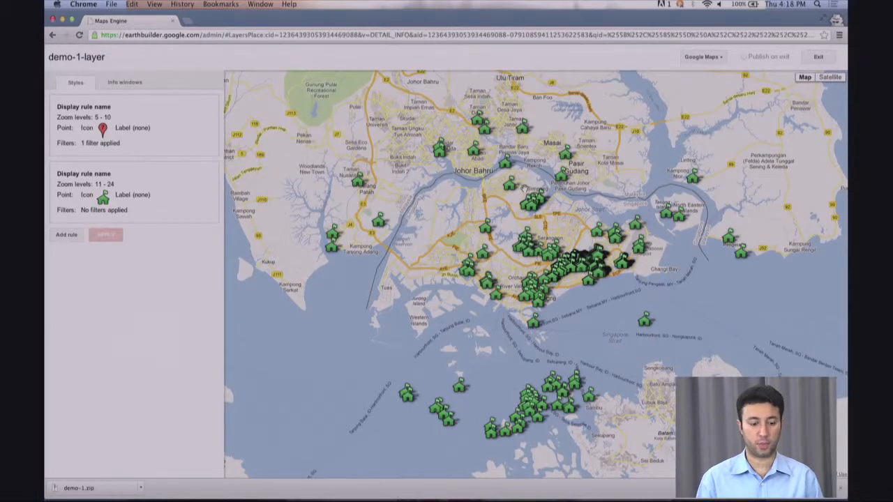
- Erase the existing info window HTML and insert the NAME and PLACE attributes instead
{"action": "left_click", "coordinate": [121, 84]}
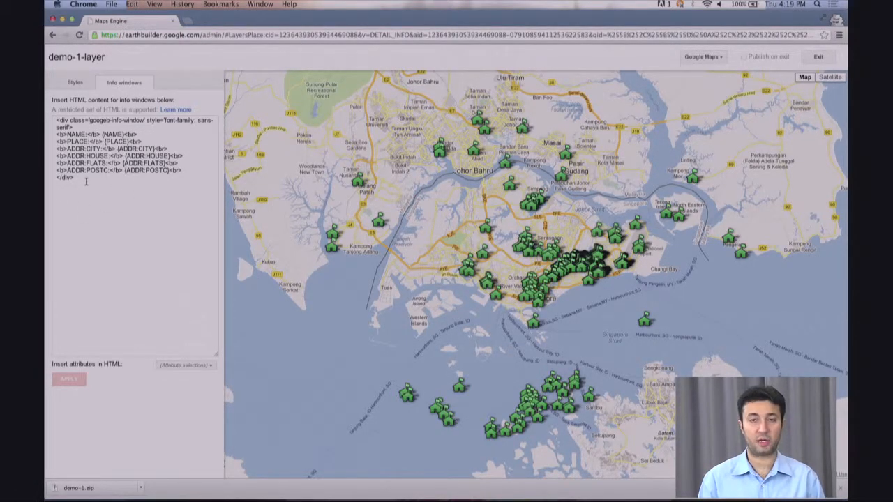
{"action": "left_click", "coordinate": [86, 181]}
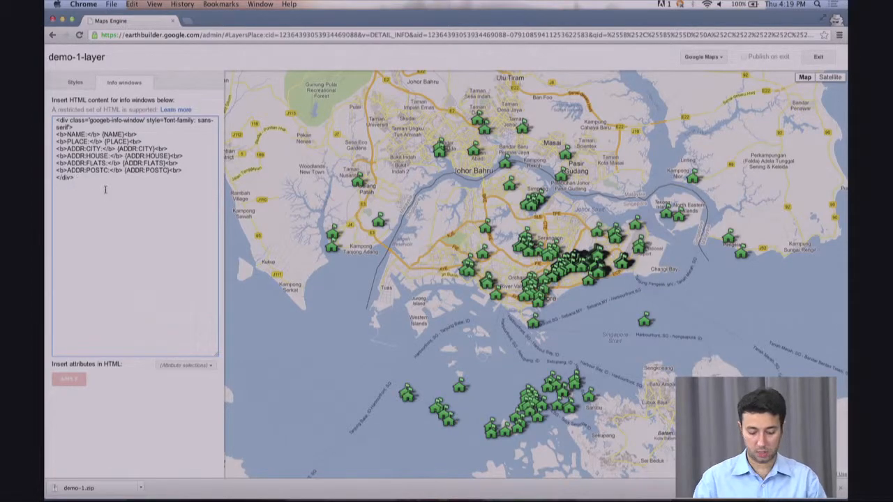
{"action": "key", "text": "BackSpace"}
{"action": "key", "text": "BackSpace"}
{"action": "key", "text": "BackSpace"}
{"action": "key", "text": "BackSpace"}
{"action": "key", "text": "BackSpace"}
{"action": "key", "text": "BackSpace"}
{"action": "key", "text": "BackSpace"}
{"action": "key", "text": "BackSpace"}
{"action": "key", "text": "BackSpace"}
{"action": "key", "text": "BackSpace"}
{"action": "key", "text": "BackSpace"}
{"action": "key", "text": "BackSpace"}
{"action": "key", "text": "BackSpace"}
{"action": "key", "text": "BackSpace"}
{"action": "key", "text": "BackSpace"}
{"action": "key", "text": "BackSpace"}
{"action": "key", "text": "BackSpace"}
{"action": "key", "text": "BackSpace"}
{"action": "key", "text": "BackSpace"}
{"action": "key", "text": "BackSpace"}
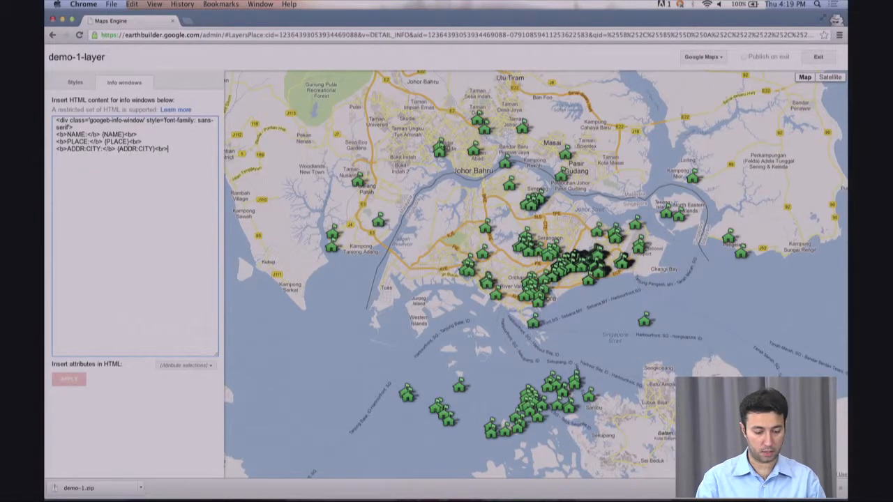
{"action": "key", "text": "BackSpace"}
{"action": "key", "text": "BackSpace"}
{"action": "key", "text": "BackSpace"}
{"action": "key", "text": "BackSpace"}
{"action": "key", "text": "BackSpace"}
{"action": "key", "text": "BackSpace"}
{"action": "key", "text": "BackSpace"}
{"action": "key", "text": "BackSpace"}
{"action": "key", "text": "BackSpace"}
{"action": "key", "text": "BackSpace"}
{"action": "key", "text": "BackSpace"}
{"action": "key", "text": "BackSpace"}
{"action": "key", "text": "BackSpace"}
{"action": "key", "text": "BackSpace"}
{"action": "key", "text": "BackSpace"}
{"action": "key", "text": "BackSpace"}
{"action": "key", "text": "BackSpace"}
{"action": "key", "text": "BackSpace"}
{"action": "key", "text": "BackSpace"}
{"action": "key", "text": "BackSpace"}
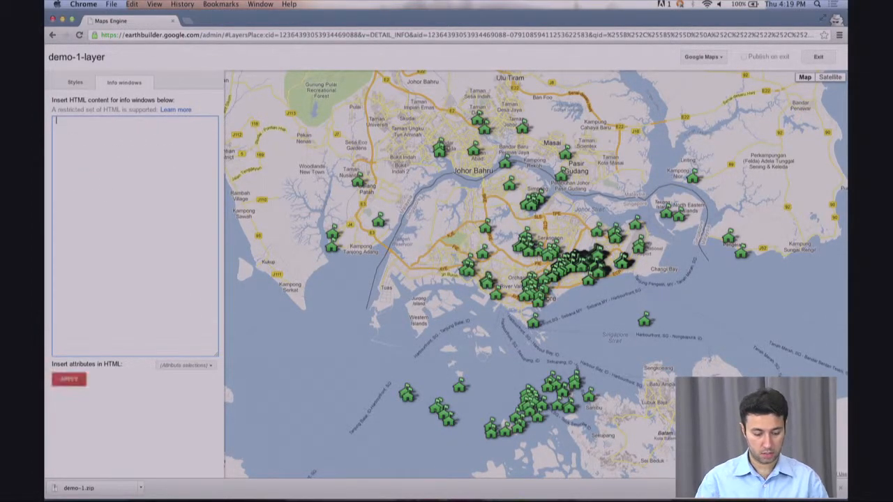
{"action": "left_click", "coordinate": [209, 368]}
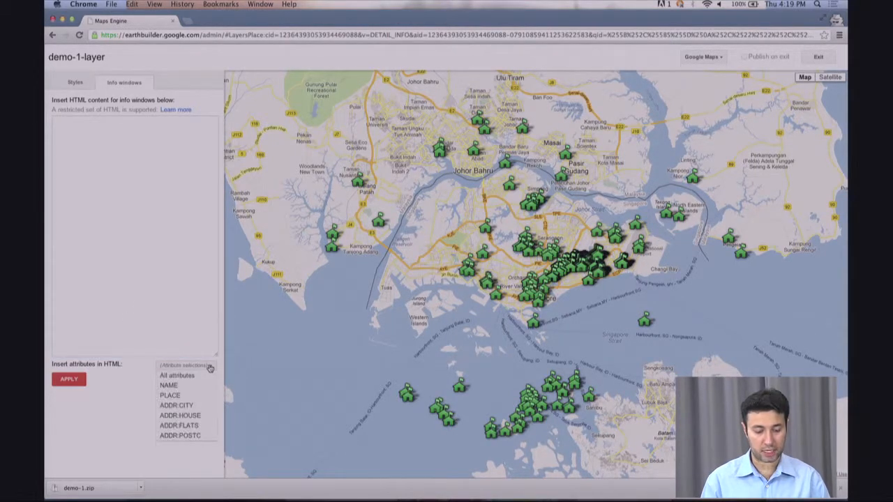
{"action": "left_click", "coordinate": [176, 386]}
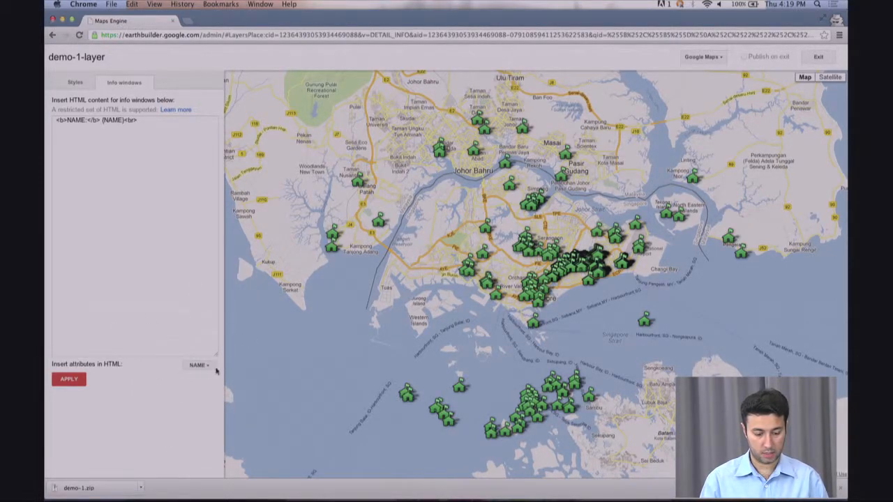
{"action": "left_click", "coordinate": [197, 365]}
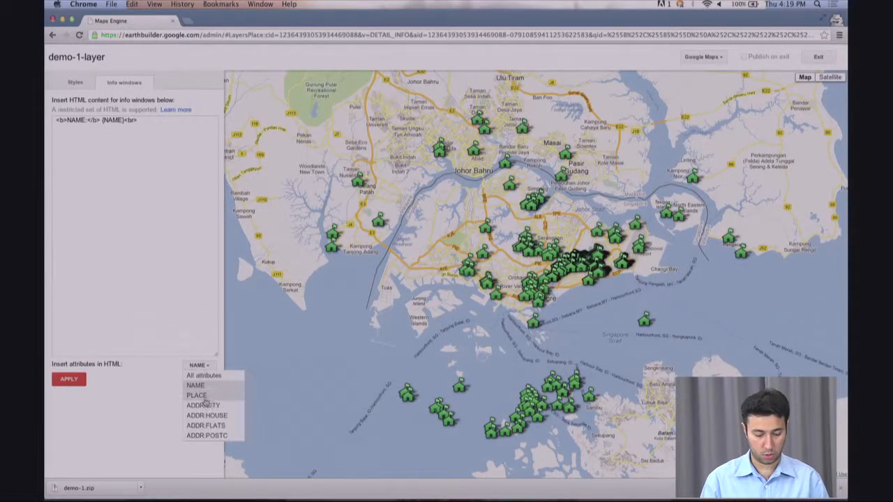
{"action": "left_click", "coordinate": [203, 396]}
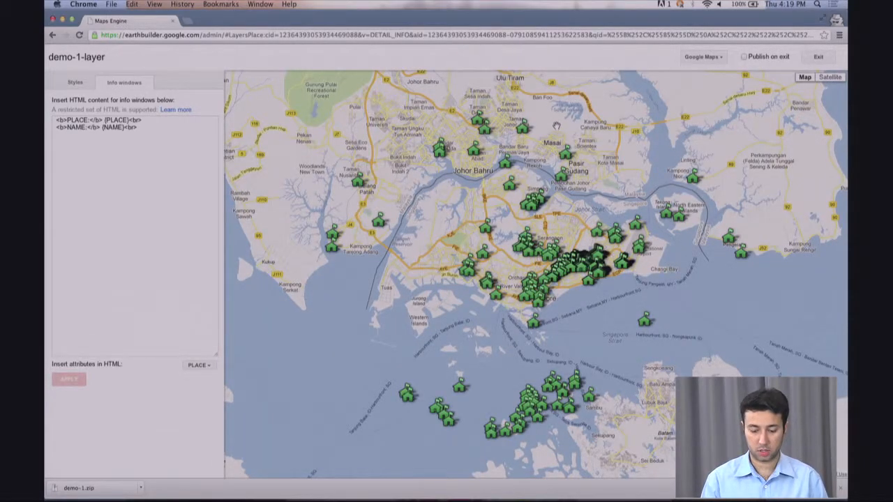
- Preview a marker's PLACE and NAME info window, then enable Publish on exit
{"action": "left_click_drag", "start_coordinate": [568, 138], "coordinate": [557, 175]}
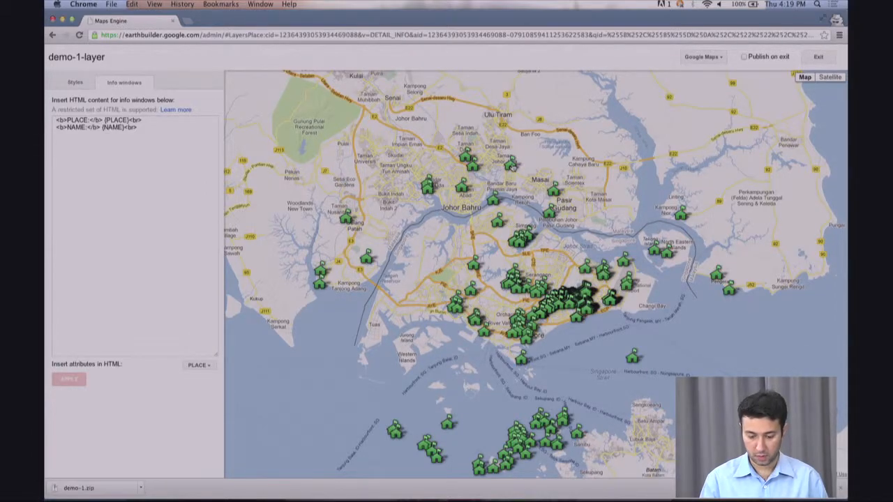
{"action": "left_click", "coordinate": [512, 165]}
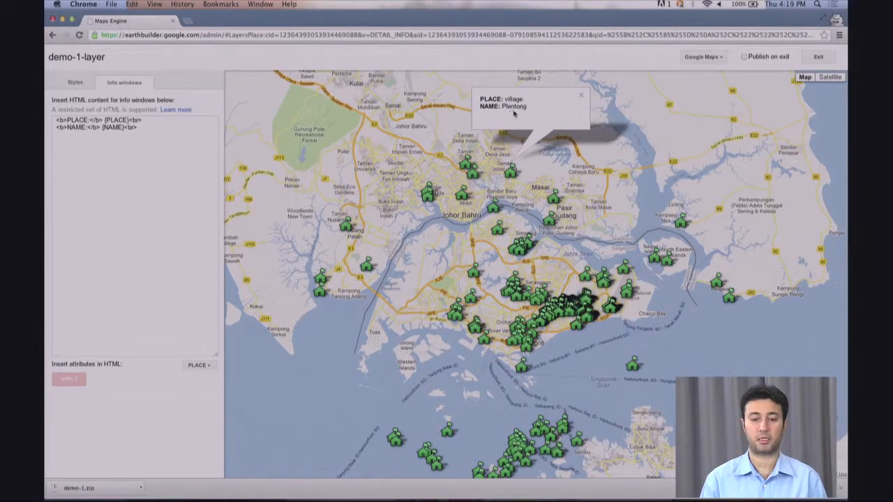
{"action": "left_click", "coordinate": [581, 95]}
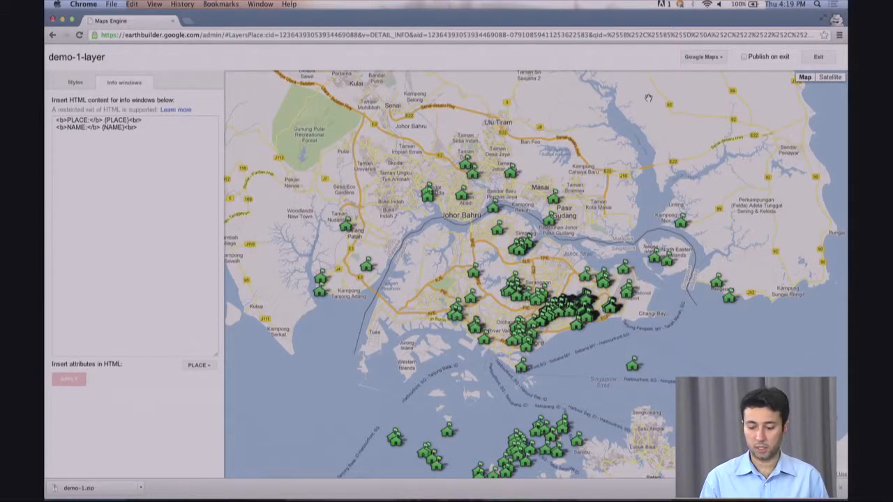
{"action": "left_click", "coordinate": [744, 57]}
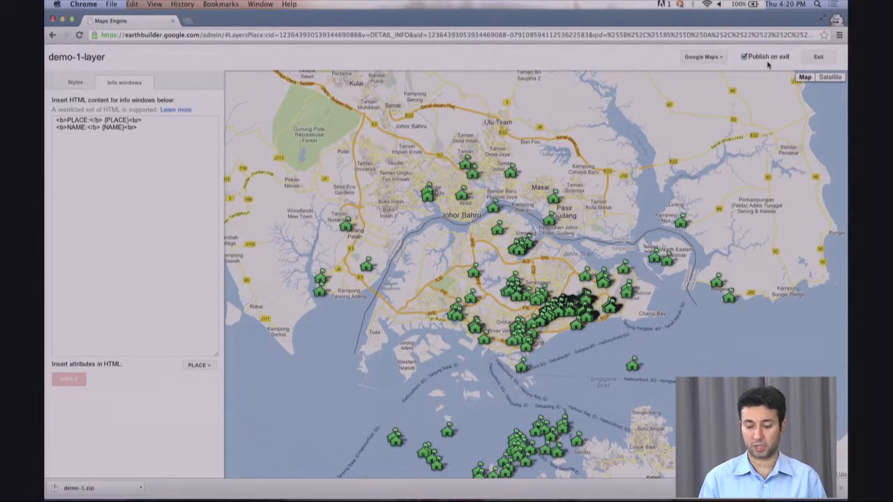
- Exit the style editor and refresh Layer details until demo-1-layer reads published
{"action": "left_click", "coordinate": [821, 58]}
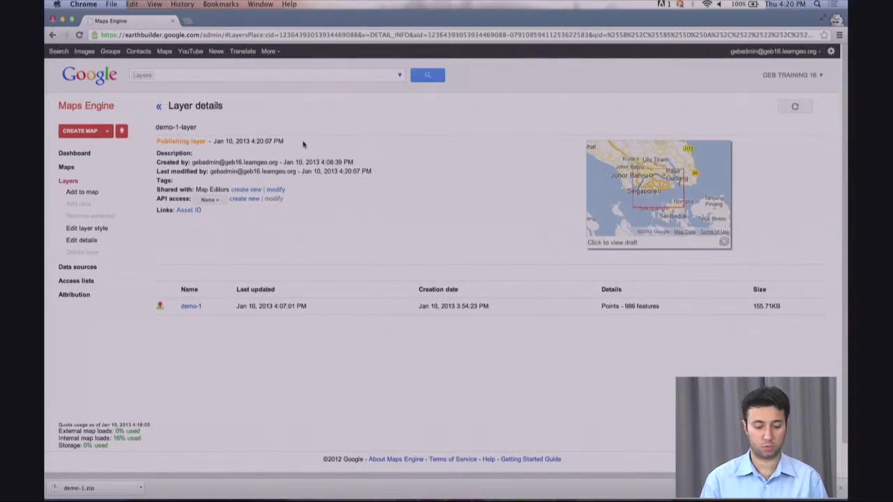
{"action": "left_click", "coordinate": [795, 108]}
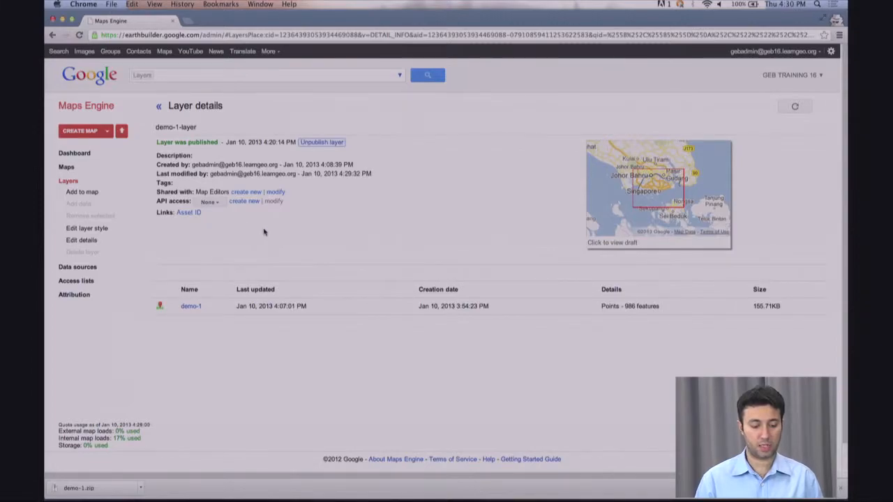
{"action": "left_click", "coordinate": [82, 134]}
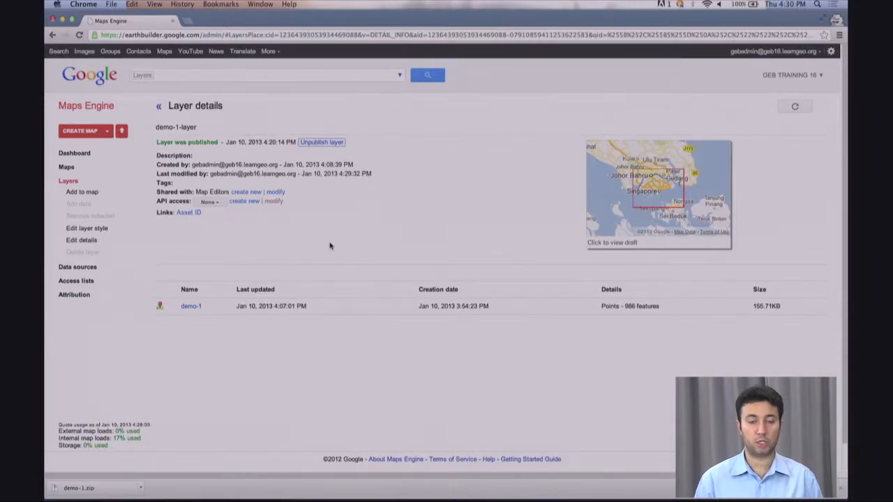
- Add demo-1-layer to a new map named demo-1-map and view the map's details
{"action": "left_click", "coordinate": [82, 192]}
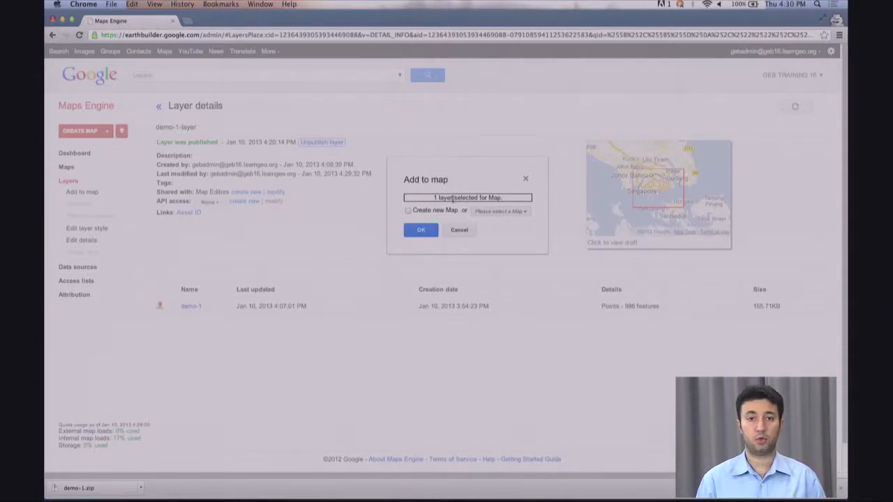
{"action": "left_click", "coordinate": [409, 211]}
{"action": "left_click", "coordinate": [421, 231]}
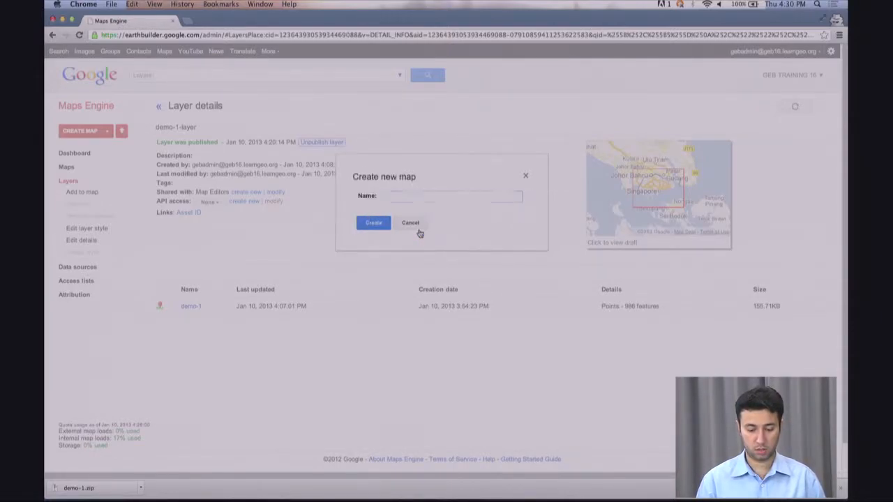
{"action": "type", "text": "demo"}
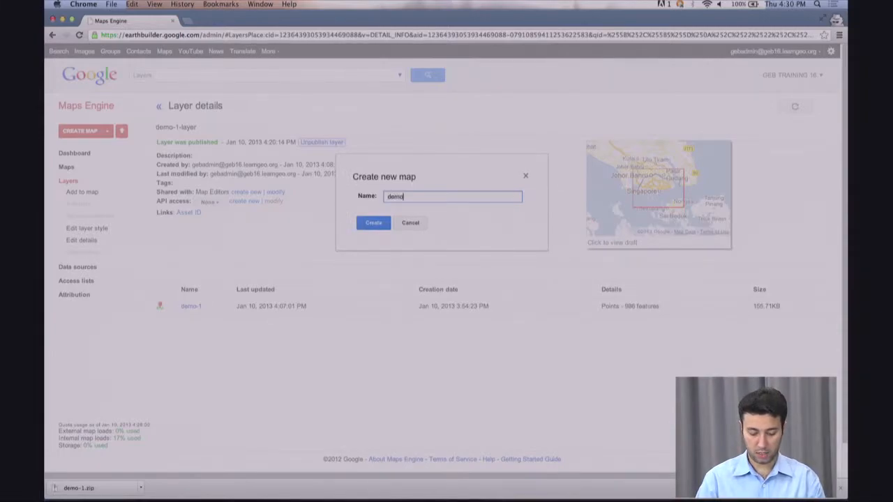
{"action": "type", "text": "-1-map"}
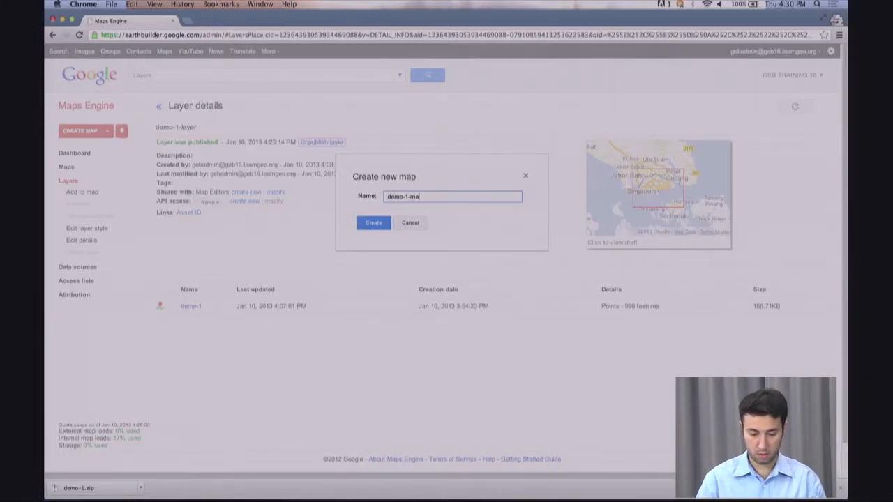
{"action": "left_click", "coordinate": [374, 226]}
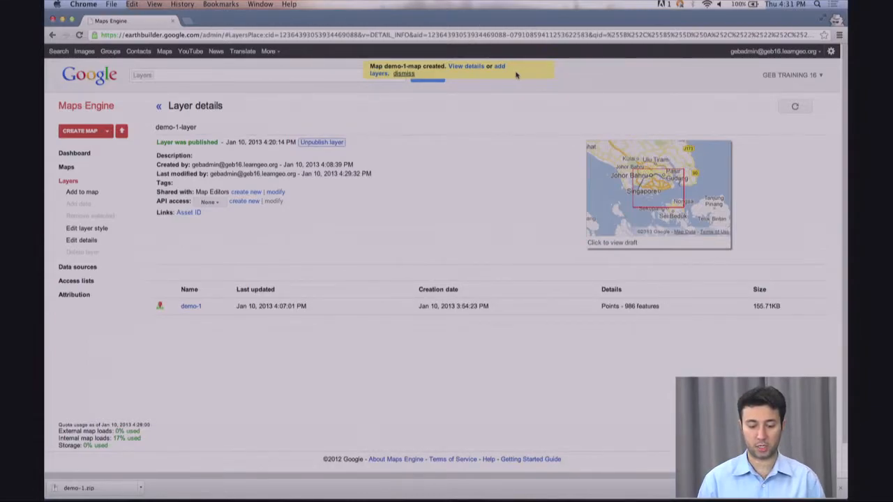
{"action": "left_click", "coordinate": [464, 68]}
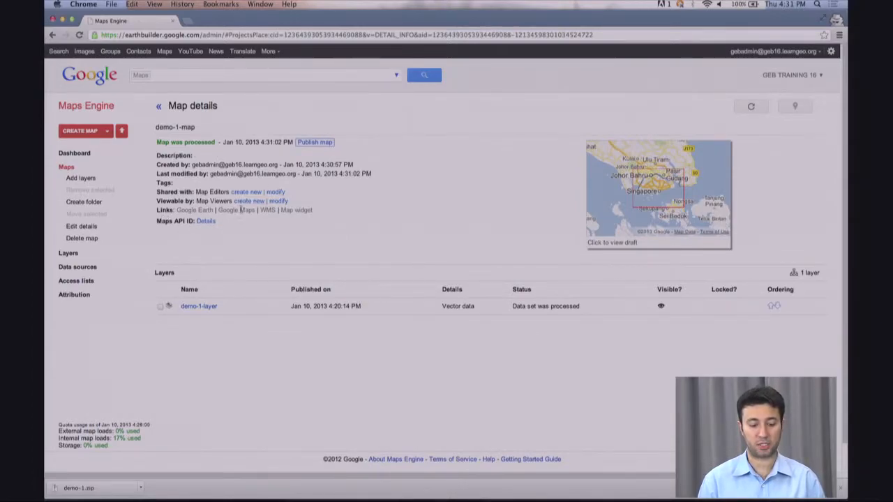
- Publish demo-1-map, confirm it finished, and open its Google Maps viewer link in a new tab
{"action": "left_click", "coordinate": [312, 143]}
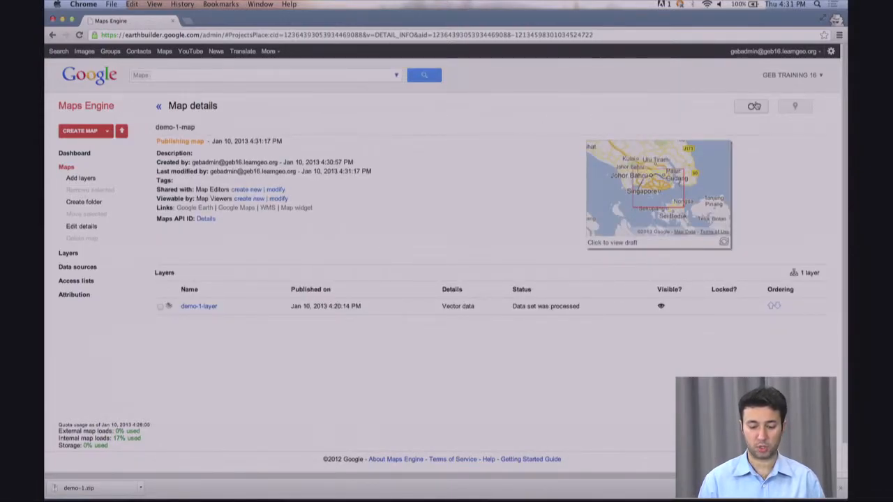
{"action": "left_click", "coordinate": [754, 105]}
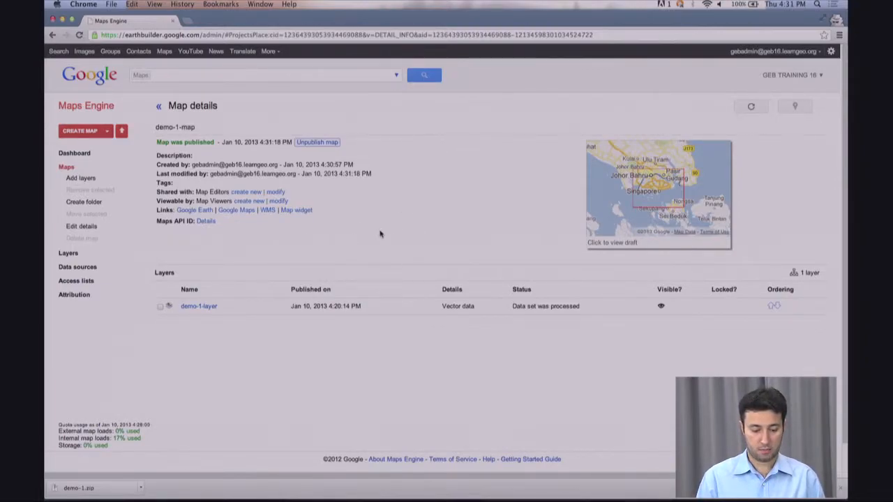
{"action": "left_click", "coordinate": [243, 211]}
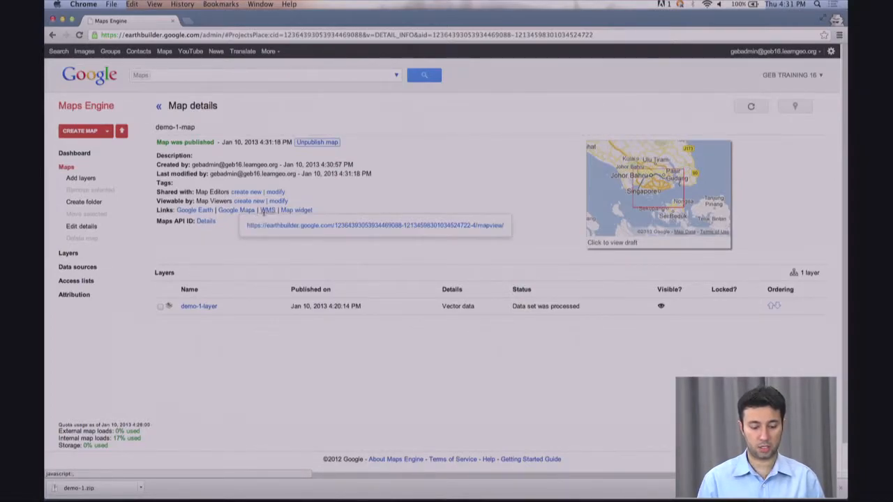
{"action": "left_click", "coordinate": [285, 227]}
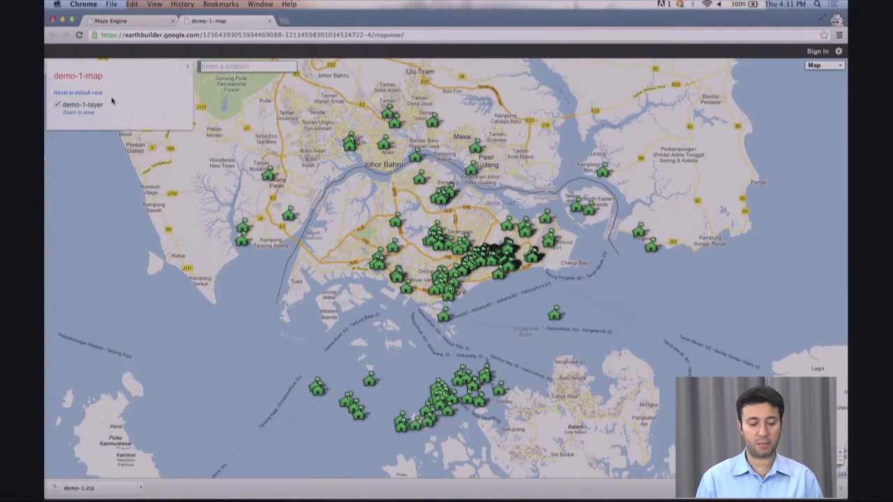
- Hide and re-show the demo-1-layer markers, then pan the map east across the South China Sea
{"action": "left_click", "coordinate": [59, 105]}
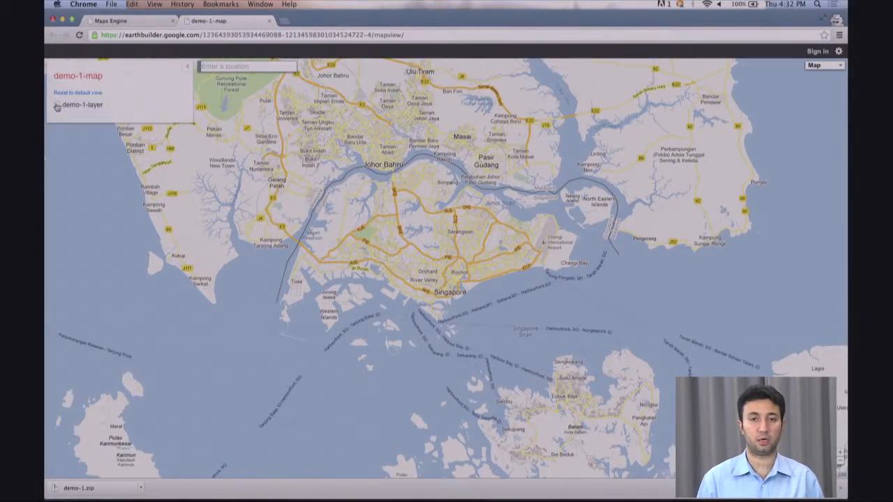
{"action": "left_click", "coordinate": [57, 106]}
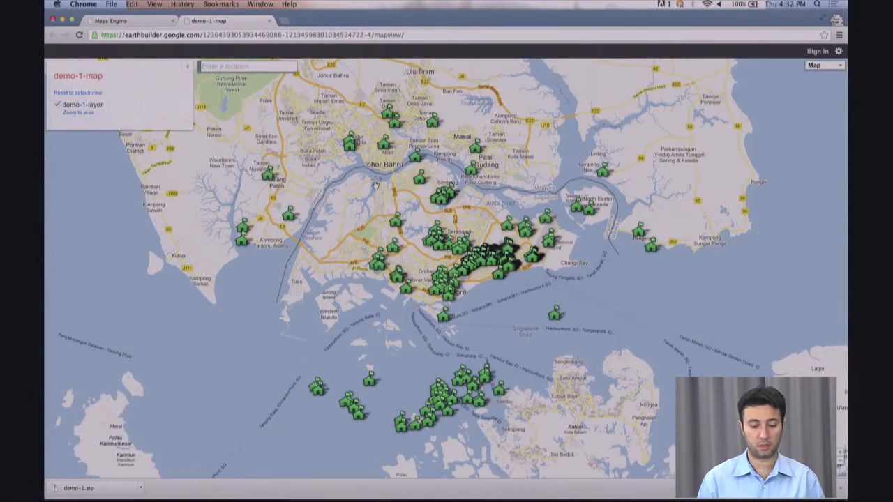
{"action": "left_click_drag", "start_coordinate": [664, 137], "coordinate": [342, 231]}
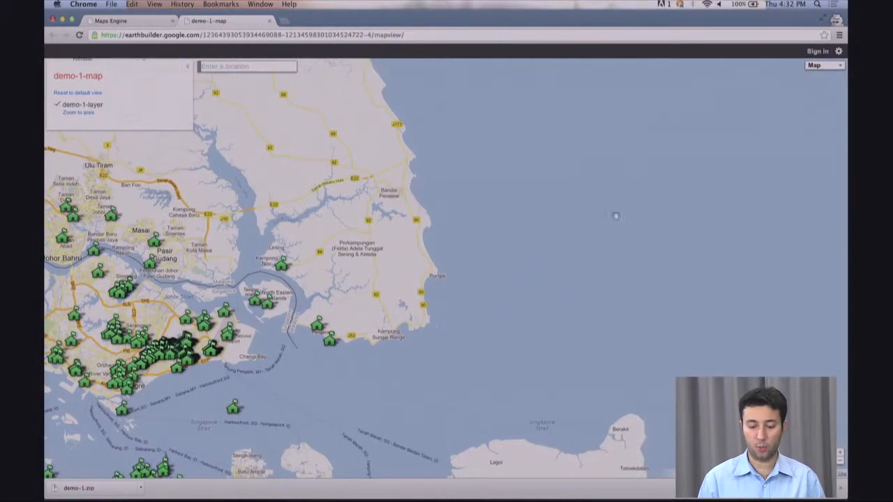
{"action": "left_click_drag", "start_coordinate": [614, 214], "coordinate": [419, 249]}
{"action": "left_click_drag", "start_coordinate": [764, 172], "coordinate": [504, 184]}
{"action": "left_click_drag", "start_coordinate": [698, 152], "coordinate": [493, 179]}
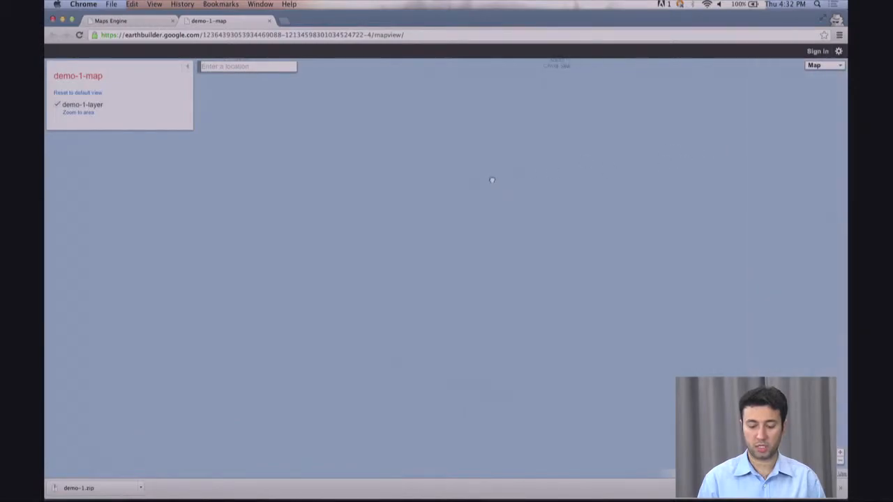
{"action": "left_click_drag", "start_coordinate": [551, 221], "coordinate": [338, 261]}
{"action": "left_click_drag", "start_coordinate": [673, 183], "coordinate": [371, 198]}
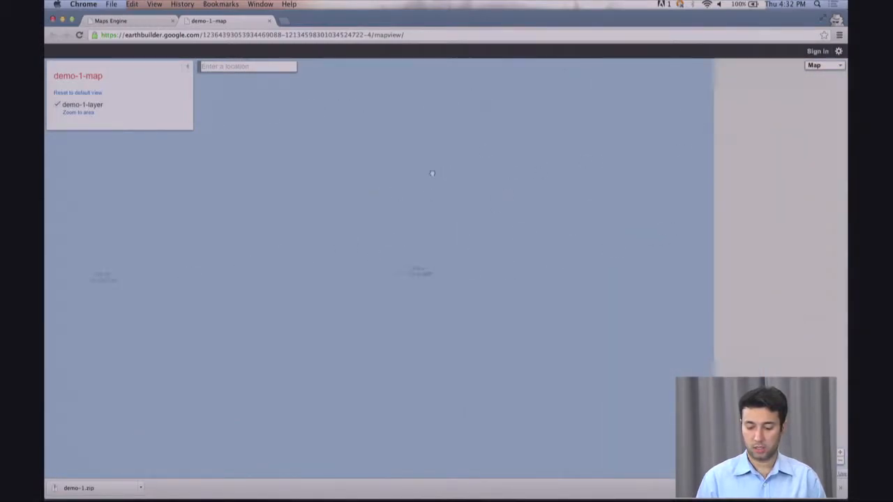
{"action": "left_click_drag", "start_coordinate": [488, 161], "coordinate": [219, 183]}
{"action": "left_click_drag", "start_coordinate": [664, 109], "coordinate": [336, 251]}
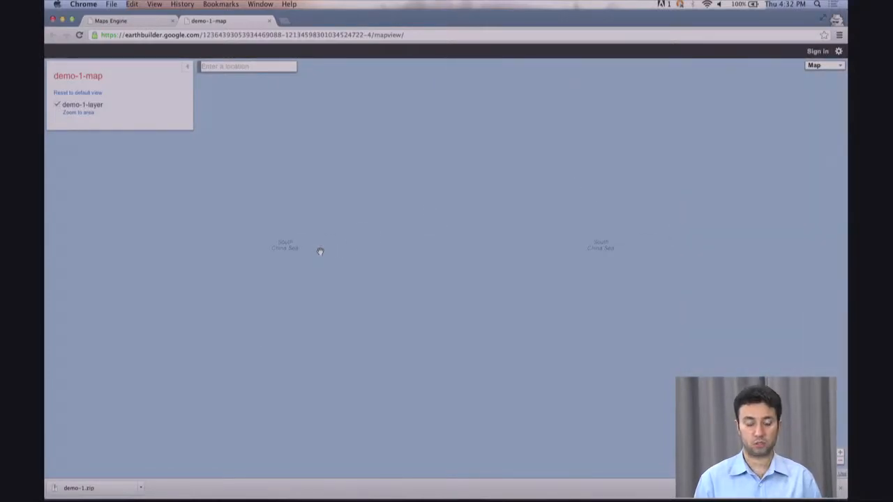
{"action": "left_click", "coordinate": [77, 116]}
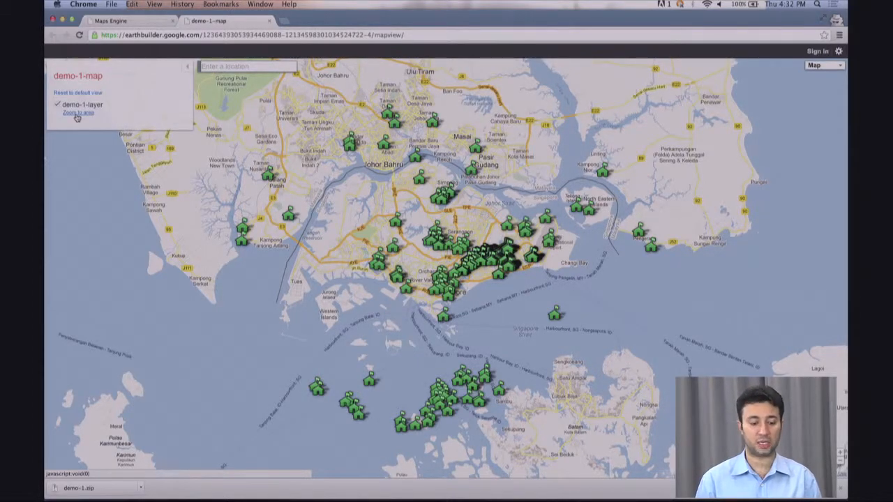
{"action": "left_click", "coordinate": [230, 66]}
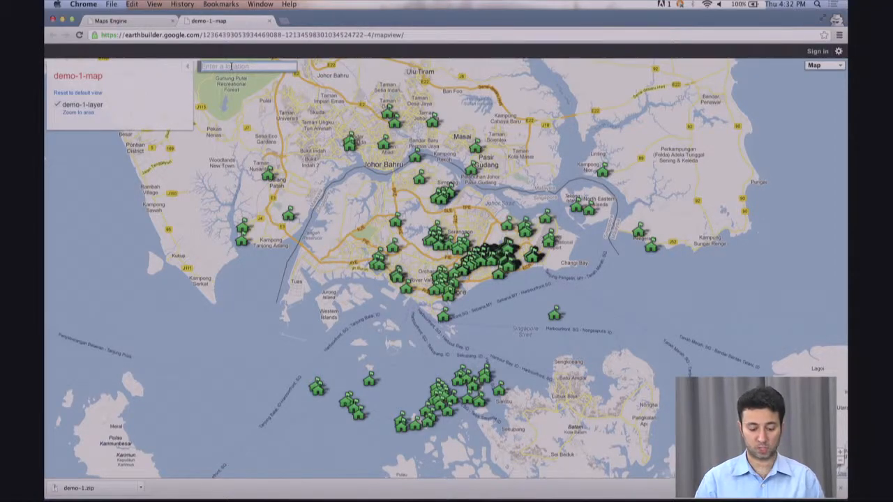
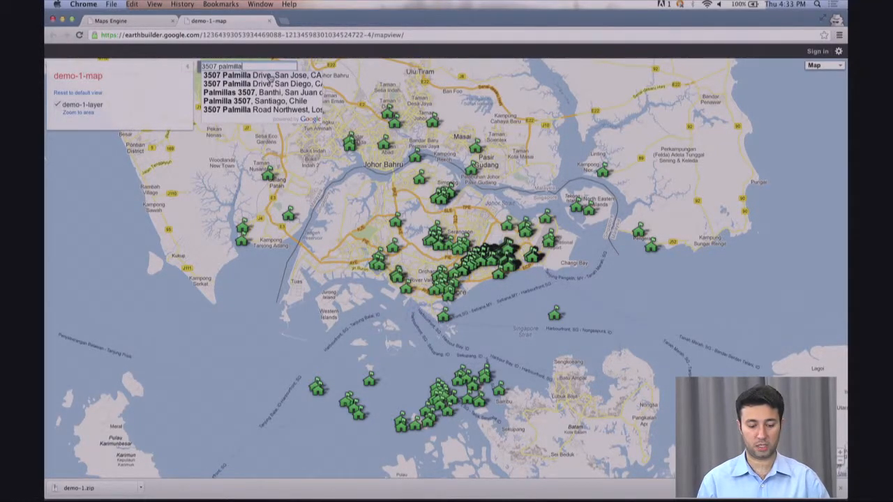
{"action": "left_click", "coordinate": [270, 77]}
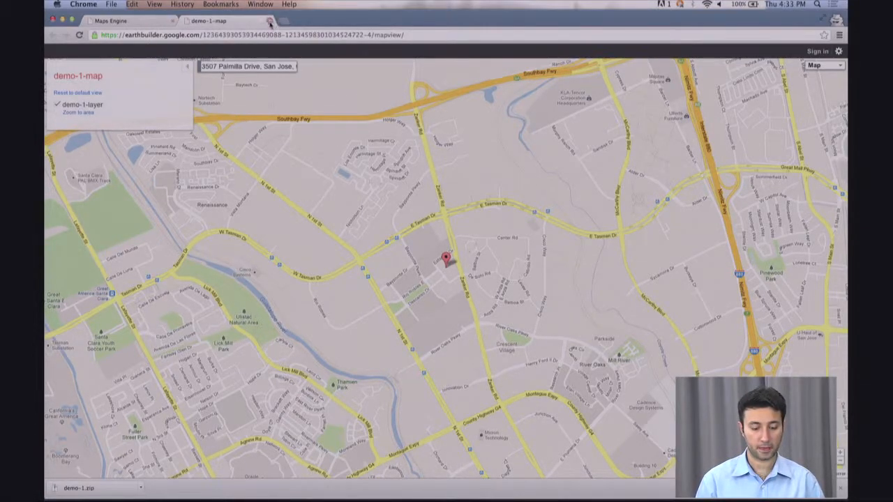
{"action": "left_click", "coordinate": [111, 21]}
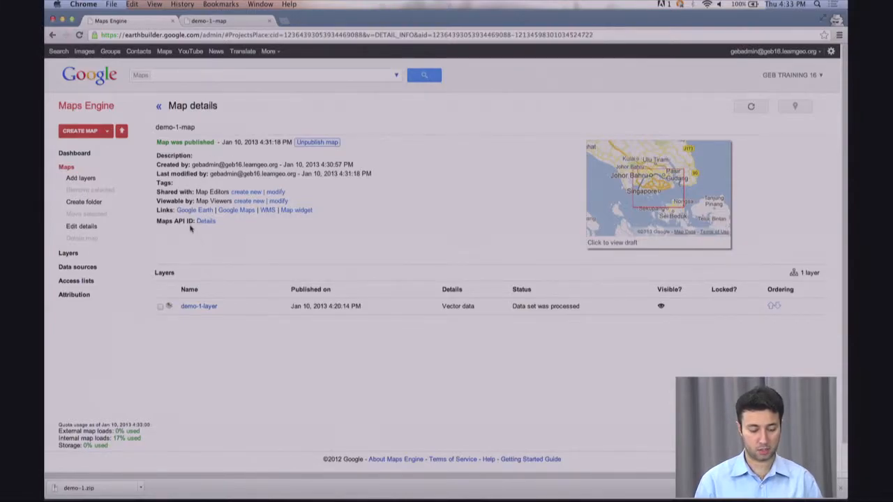
- Copy the globe URL from the Maps API ID details popup and bring Google Earth forward
{"action": "left_click", "coordinate": [204, 221]}
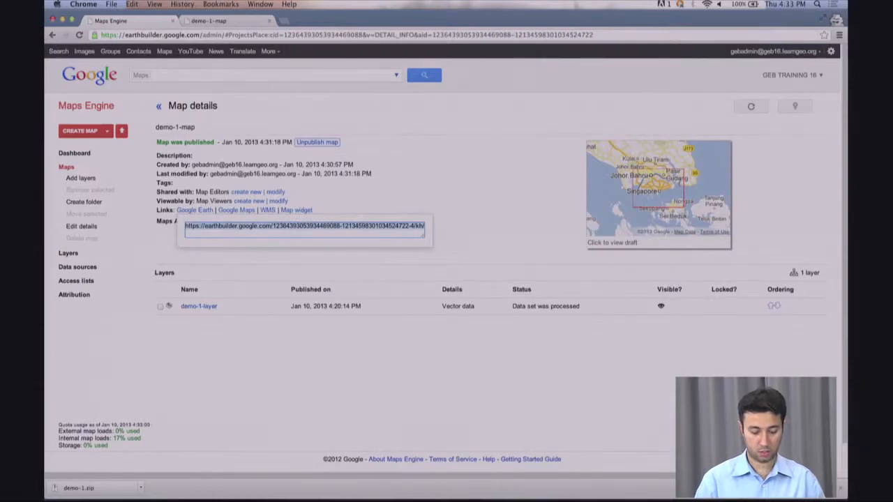
{"action": "left_click", "coordinate": [391, 180]}
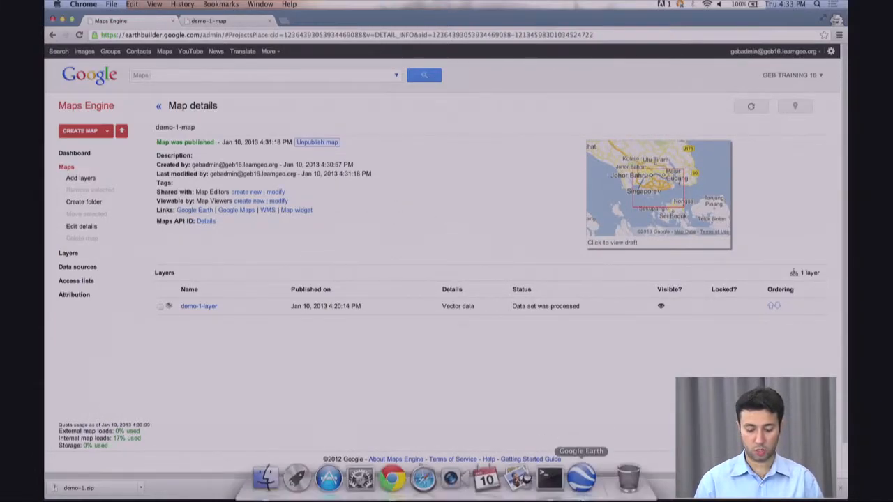
{"action": "left_click", "coordinate": [583, 484]}
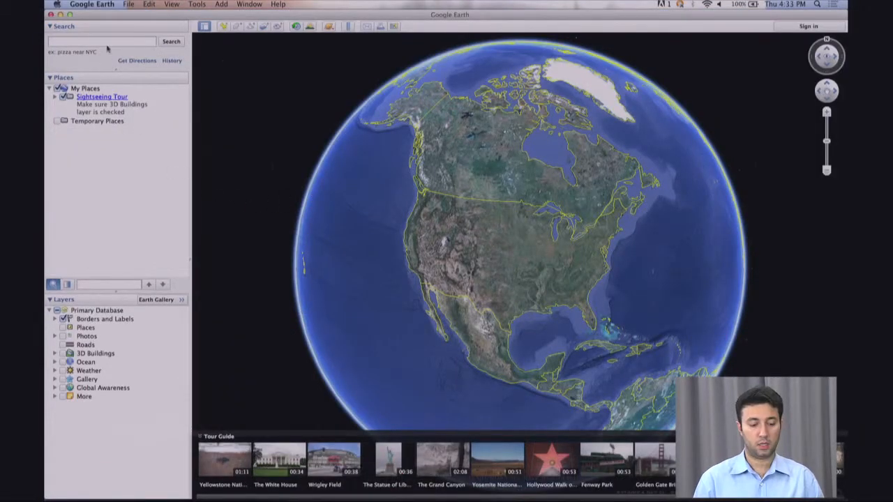
- Sign in to Maps Engine via Google Earth's File menu using the account e-mail and password
{"action": "left_click", "coordinate": [127, 6]}
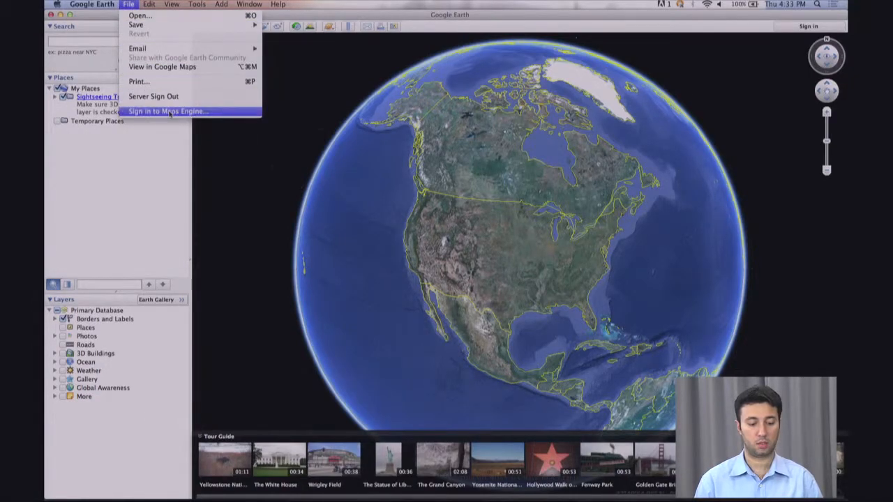
{"action": "left_click", "coordinate": [167, 111]}
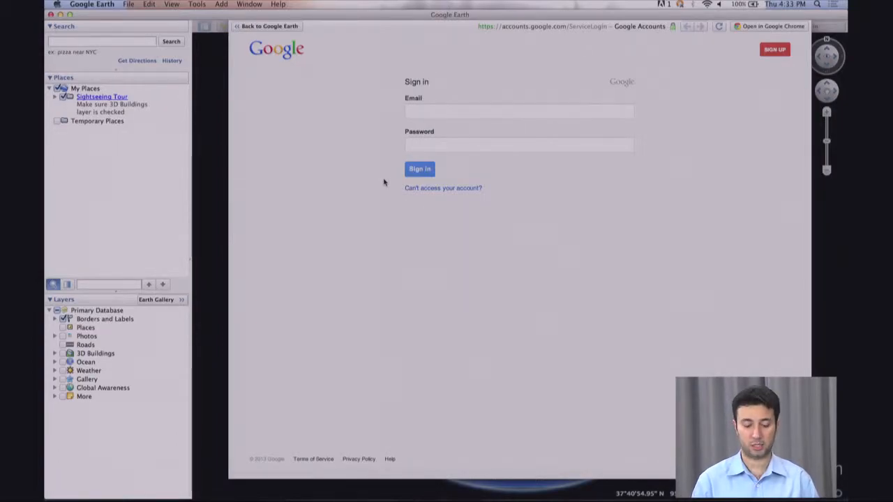
{"action": "left_click", "coordinate": [456, 108]}
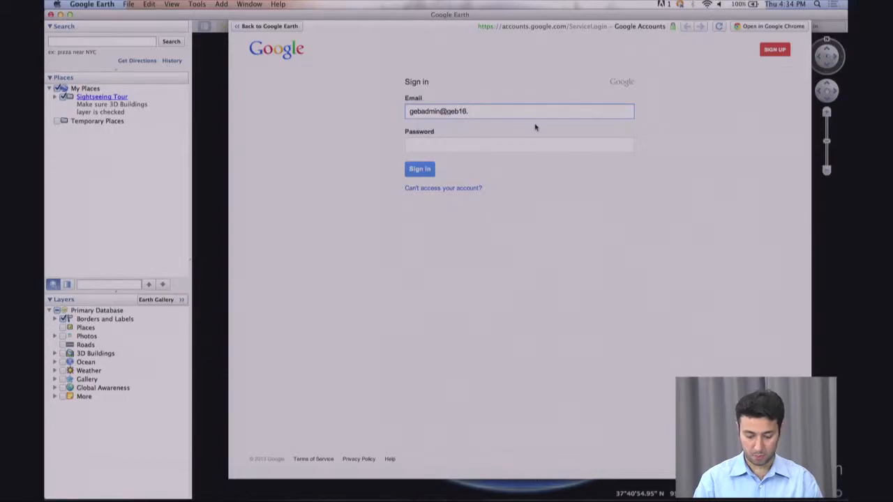
{"action": "key", "text": "Tab"}
{"action": "type", "text": "****"}
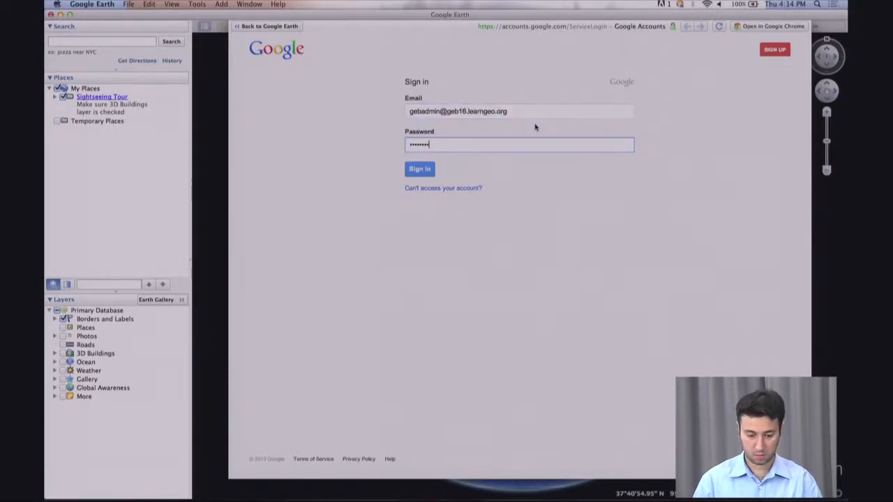
{"action": "left_click", "coordinate": [420, 170]}
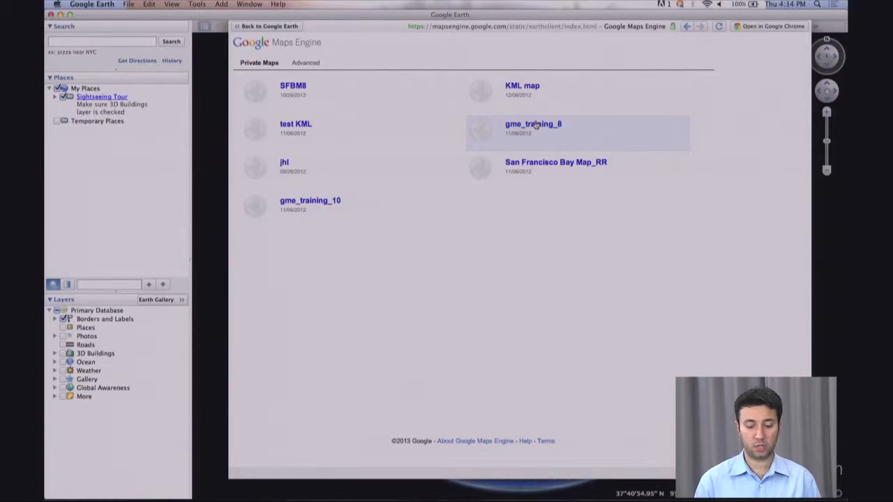
- Connect to the demo-1-map globe by its pasted address, expand it and fly to demo-1-layer
{"action": "left_click", "coordinate": [305, 63]}
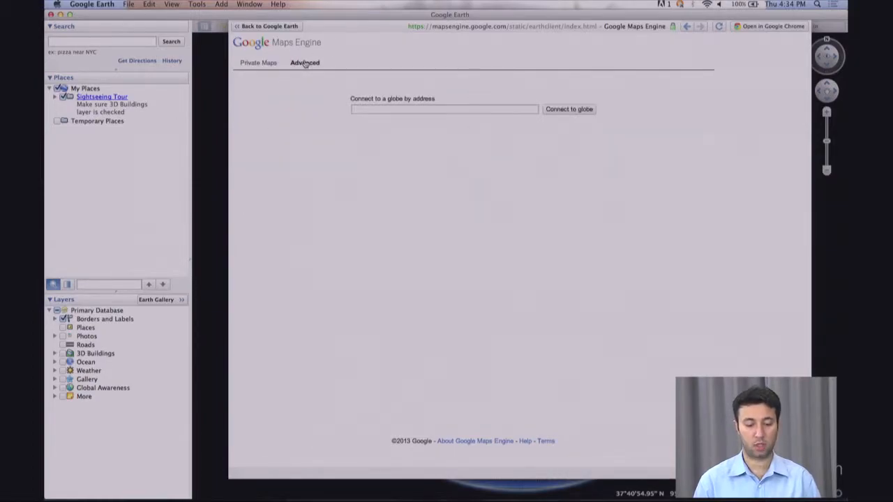
{"action": "left_click", "coordinate": [397, 109]}
{"action": "key", "text": "super+v"}
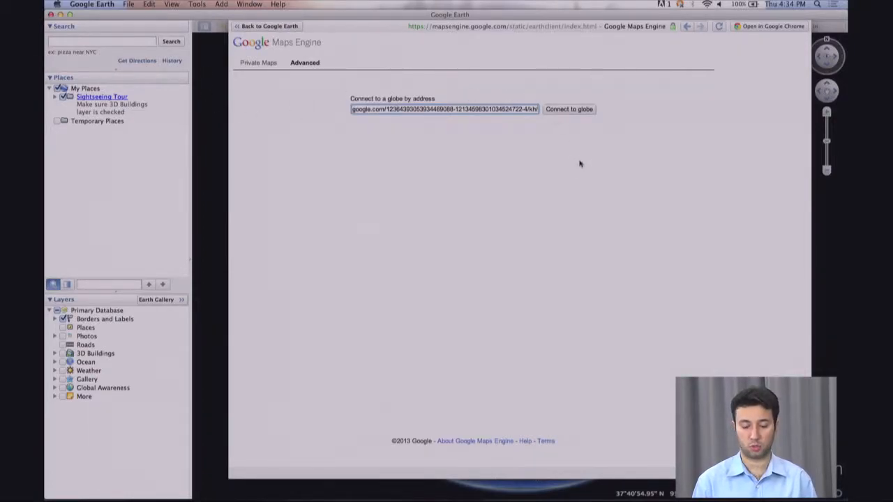
{"action": "left_click", "coordinate": [568, 110]}
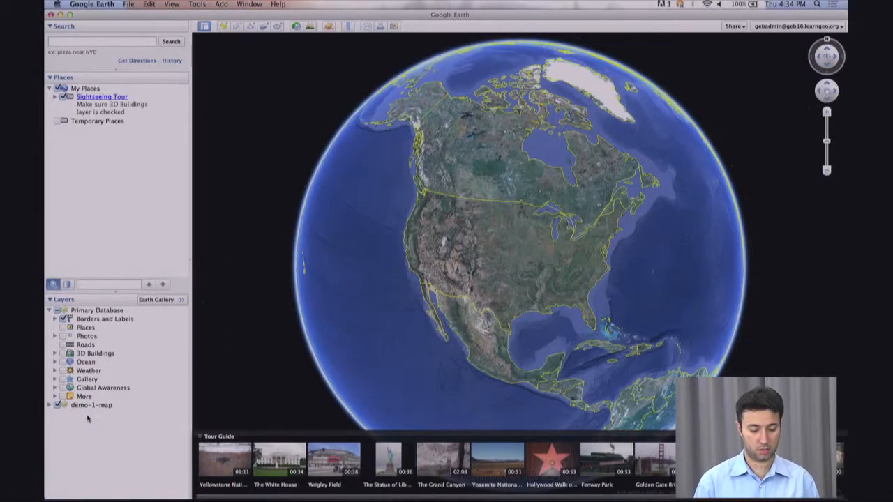
{"action": "left_click", "coordinate": [50, 404]}
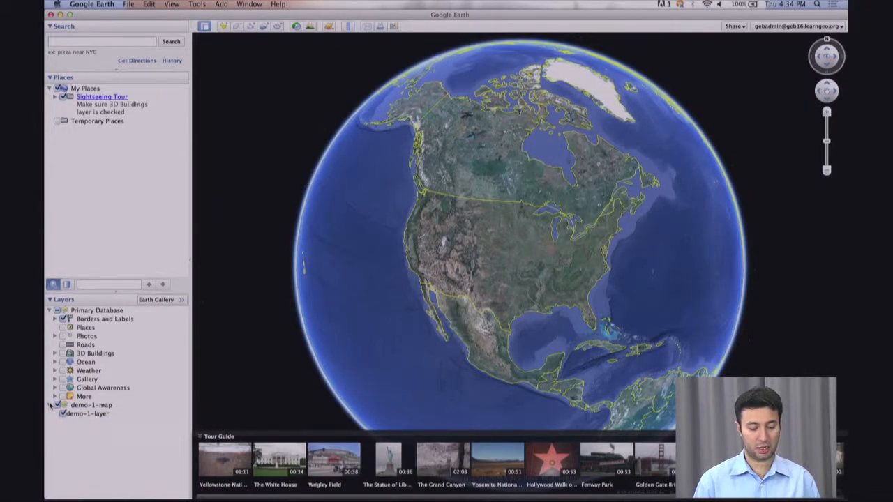
{"action": "double_click", "coordinate": [95, 414]}
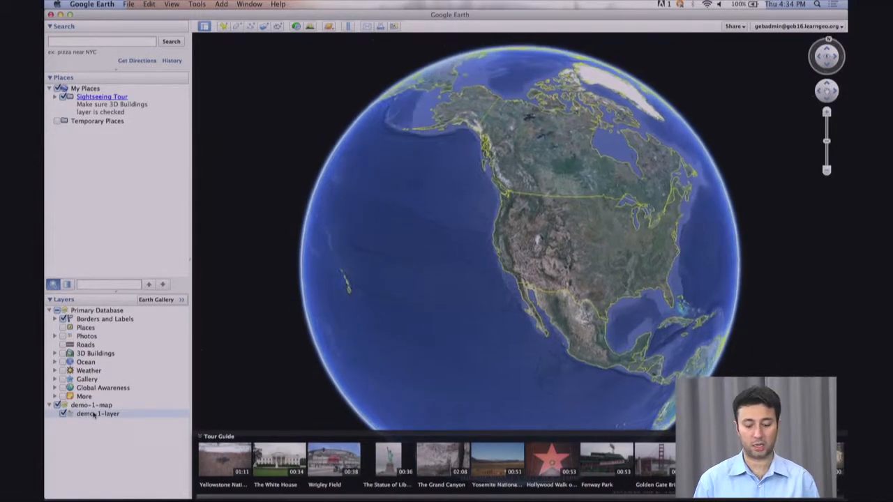